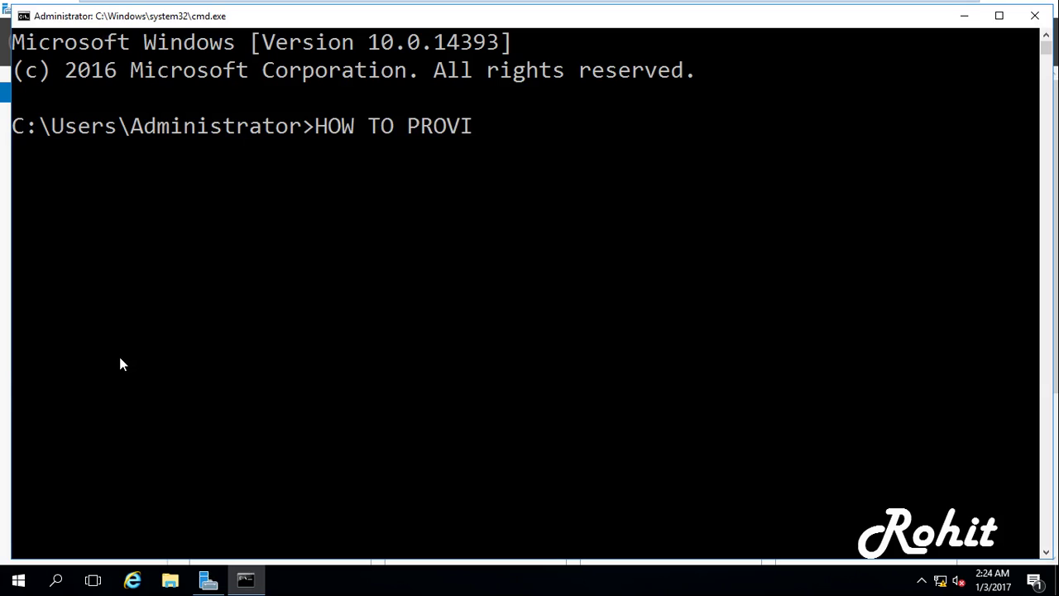
Write the title "HOW TO PROVIDE DELEGATE CONTROL" at the command prompt and close the window without running it
{"action": "type", "text": "DE DE"}
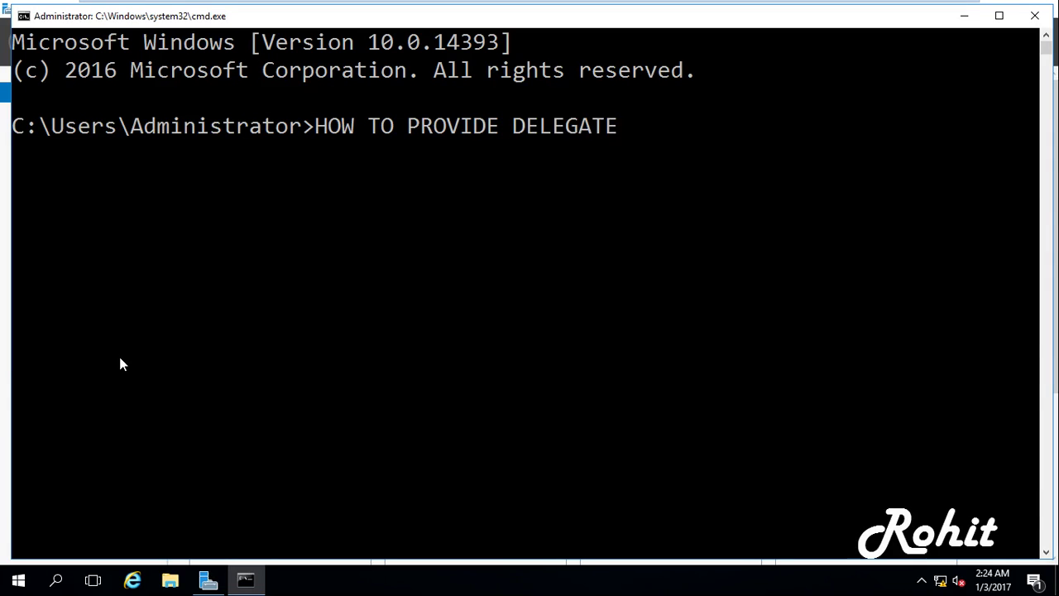
{"action": "type", "text": "LEGATE CONTROL"}
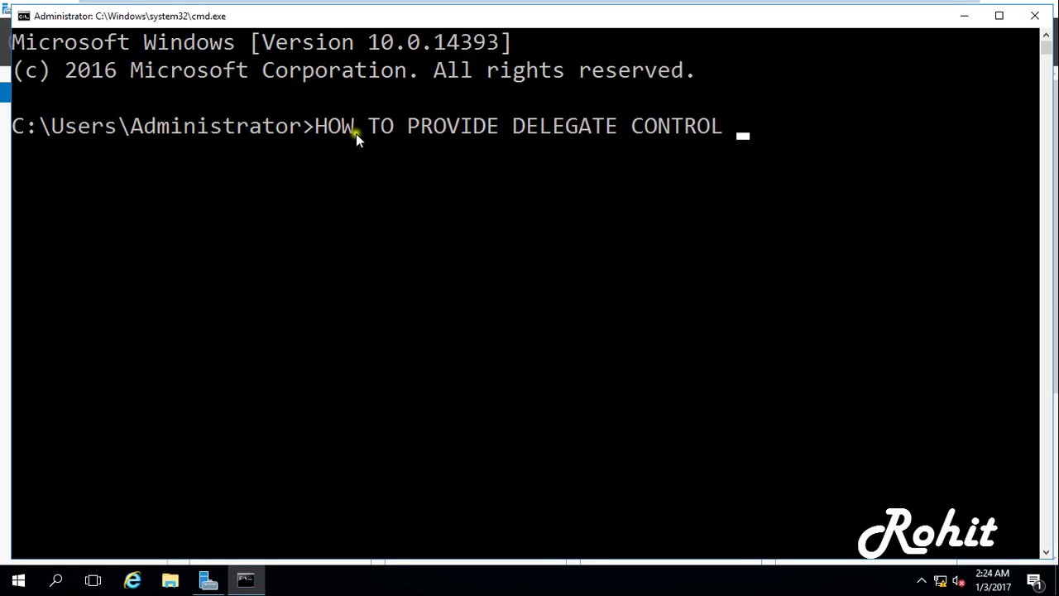
{"action": "left_click", "coordinate": [1034, 18]}
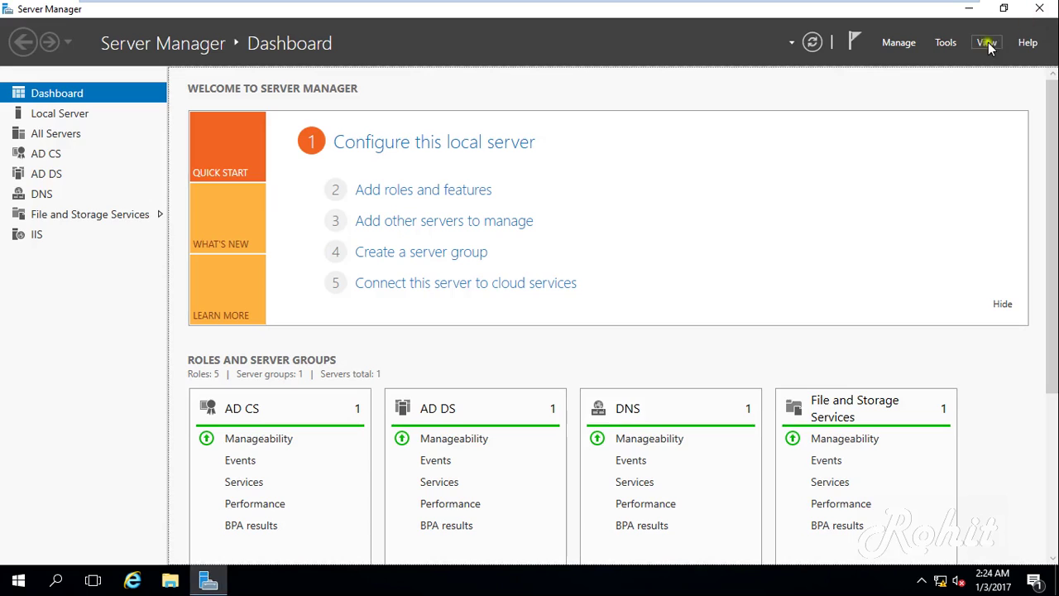
Open Active Directory Users and Computers and start the Delegation of Control Wizard for the IT organizational unit
{"action": "left_click", "coordinate": [945, 42]}
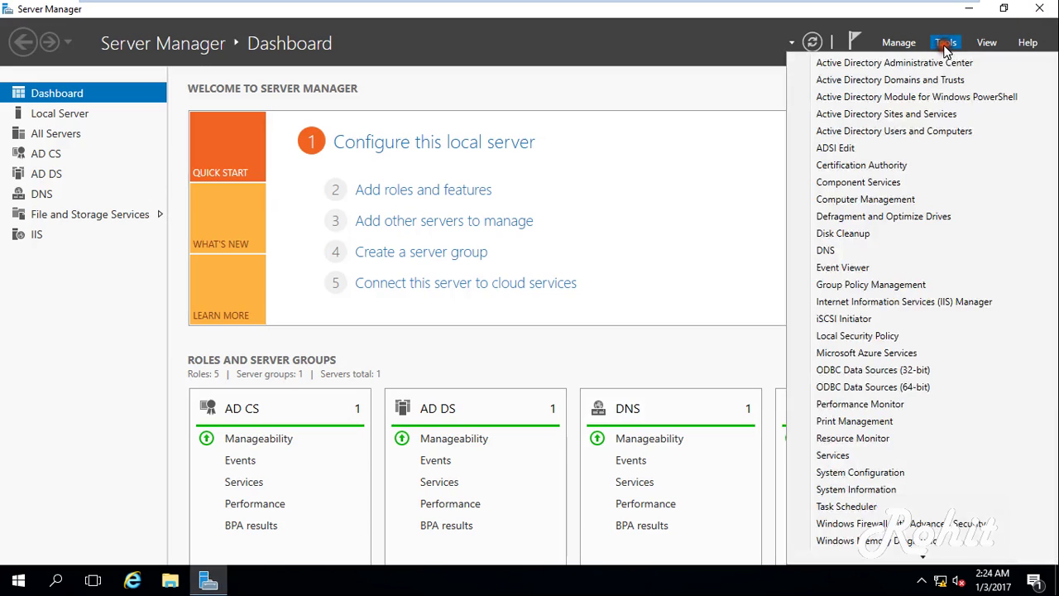
{"action": "left_click", "coordinate": [908, 132]}
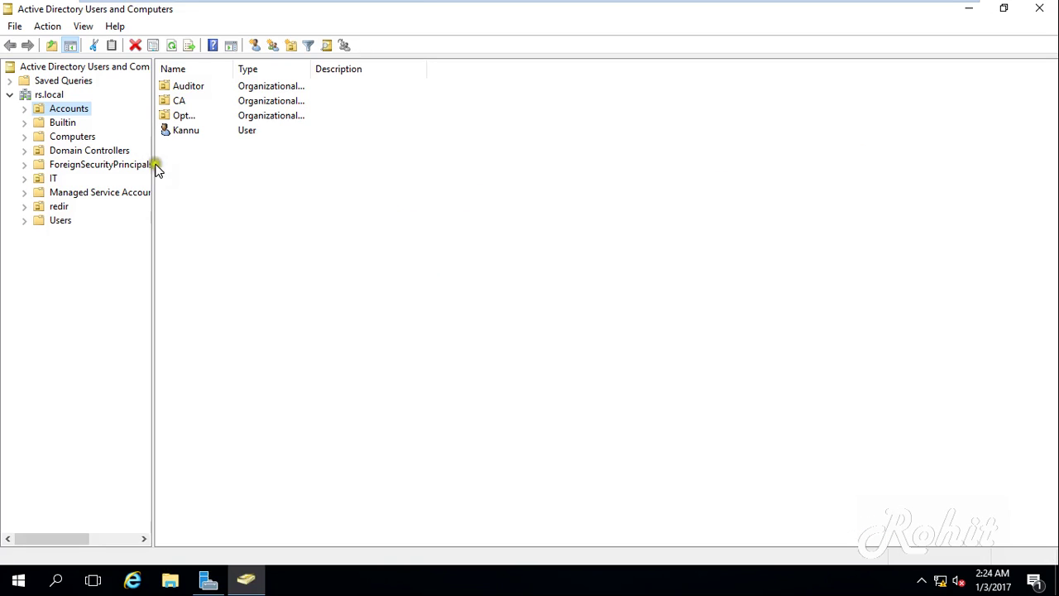
{"action": "left_click", "coordinate": [54, 178]}
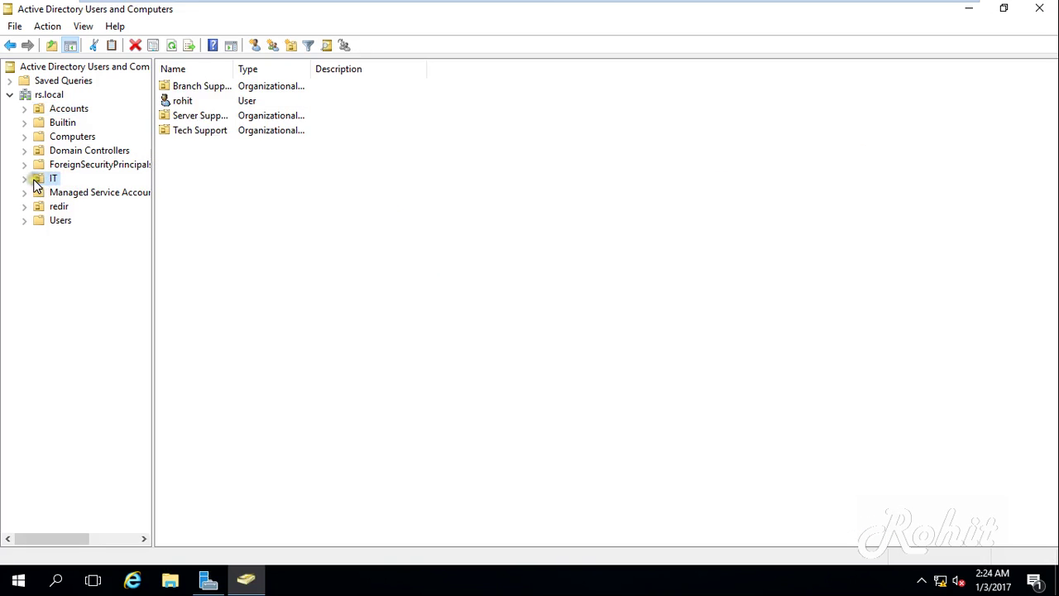
{"action": "right_click", "coordinate": [45, 180]}
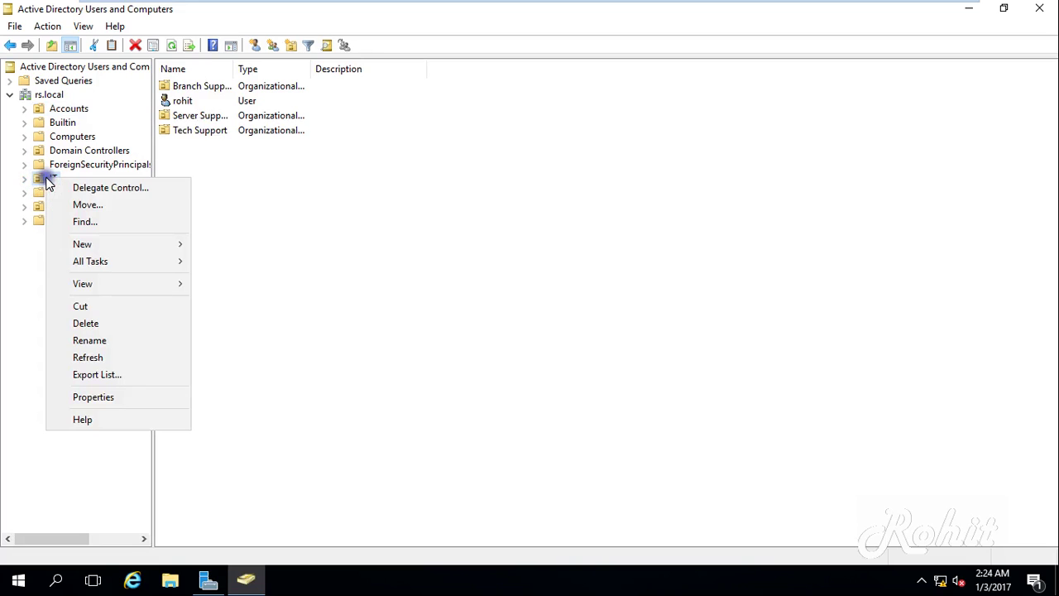
{"action": "left_click", "coordinate": [124, 190]}
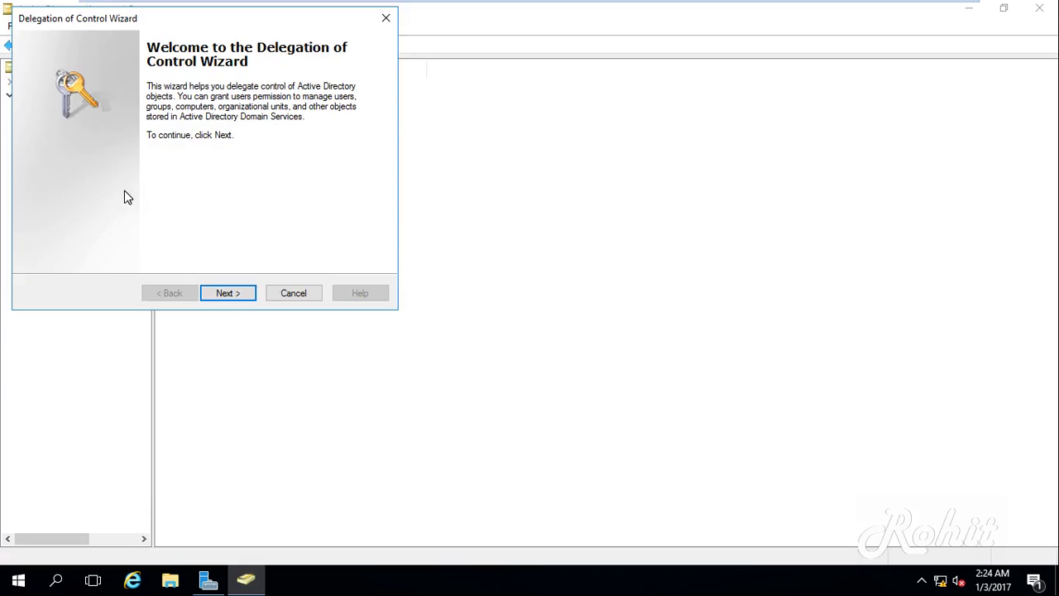
Add the user account stored in the IT unit as the one to whom control is delegated
{"action": "left_click", "coordinate": [237, 294]}
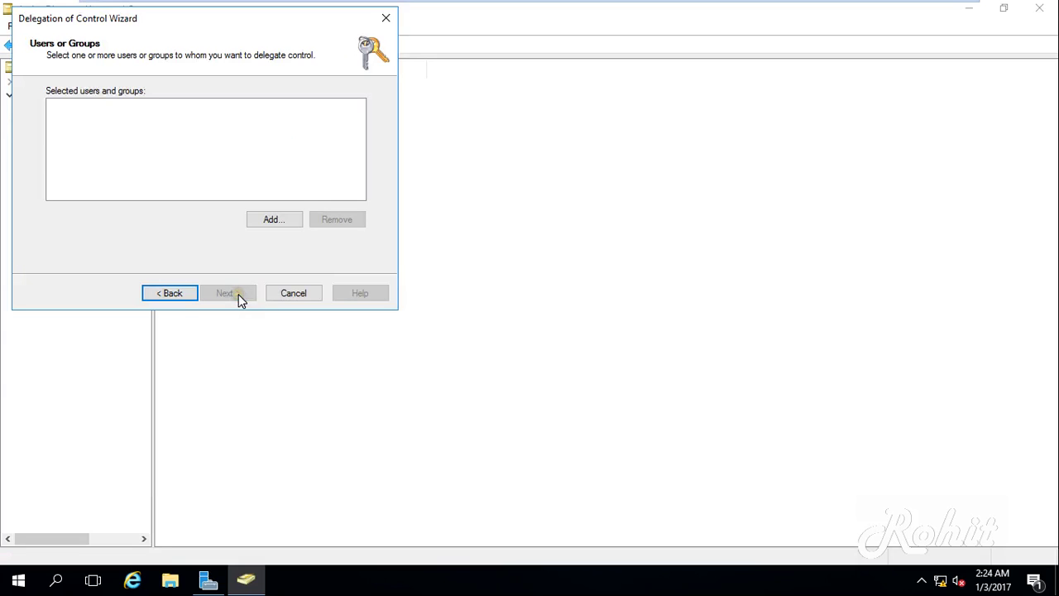
{"action": "left_click", "coordinate": [258, 214]}
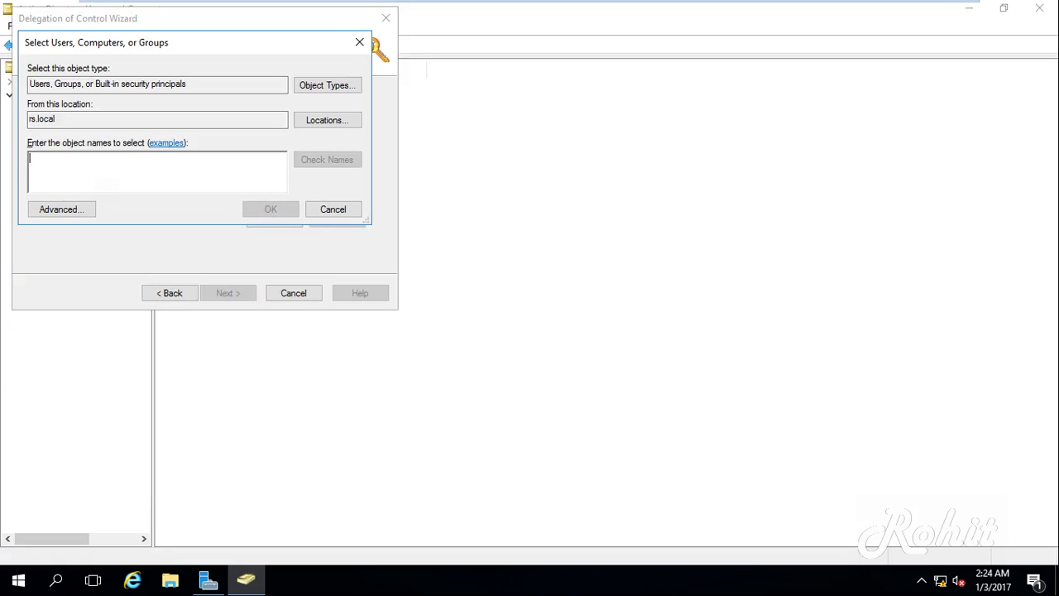
{"action": "type", "text": "ROHIT"}
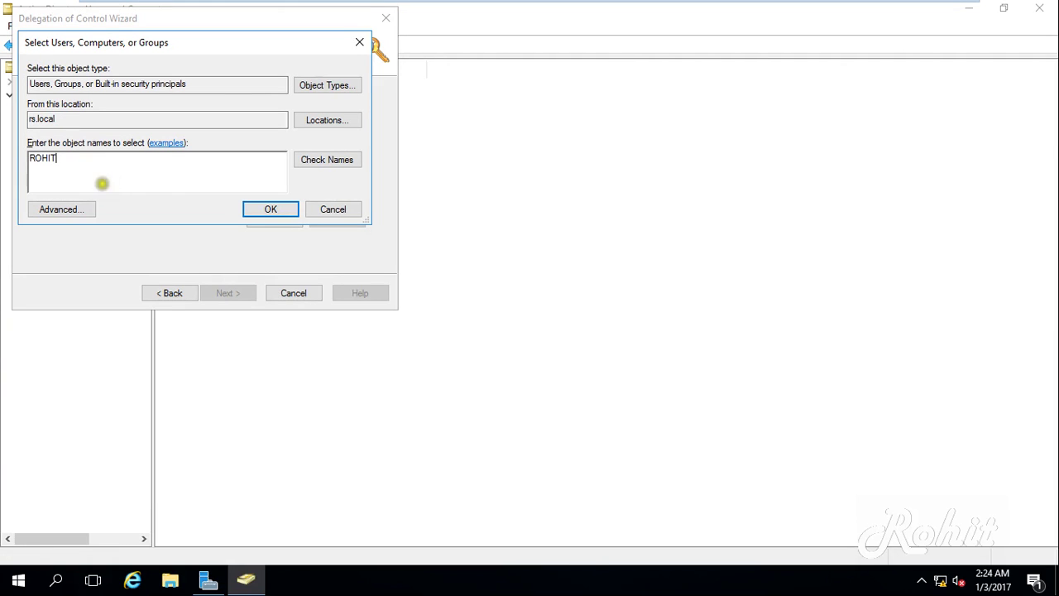
{"action": "left_click", "coordinate": [304, 163]}
{"action": "left_click", "coordinate": [265, 209]}
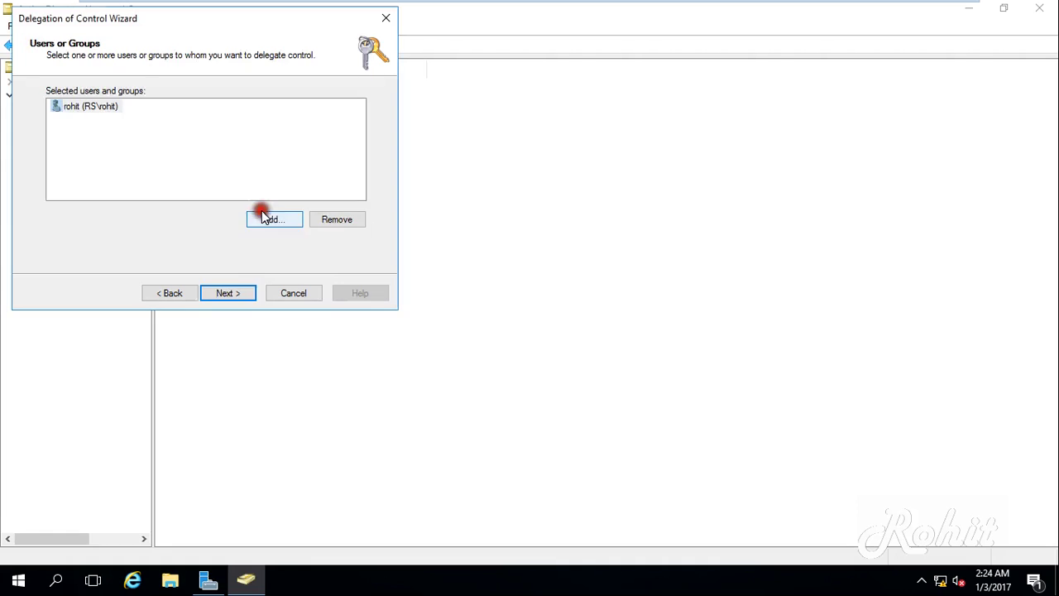
{"action": "left_click", "coordinate": [248, 294]}
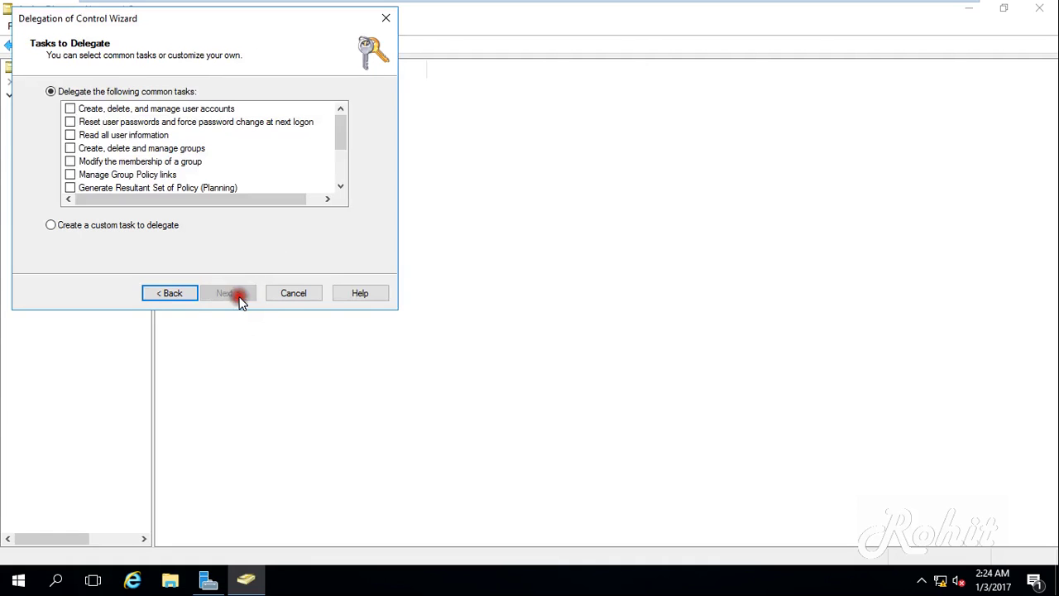
Delegate a custom task with Full Control over the IT folder, its existing objects and new objects, and finish the wizard
{"action": "left_click", "coordinate": [52, 226]}
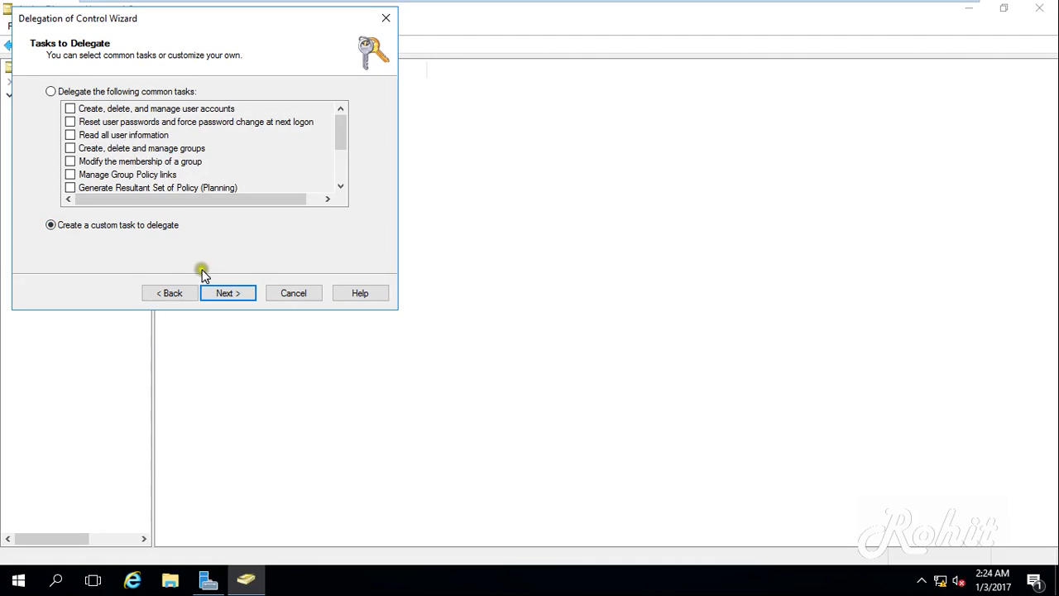
{"action": "left_click", "coordinate": [220, 291]}
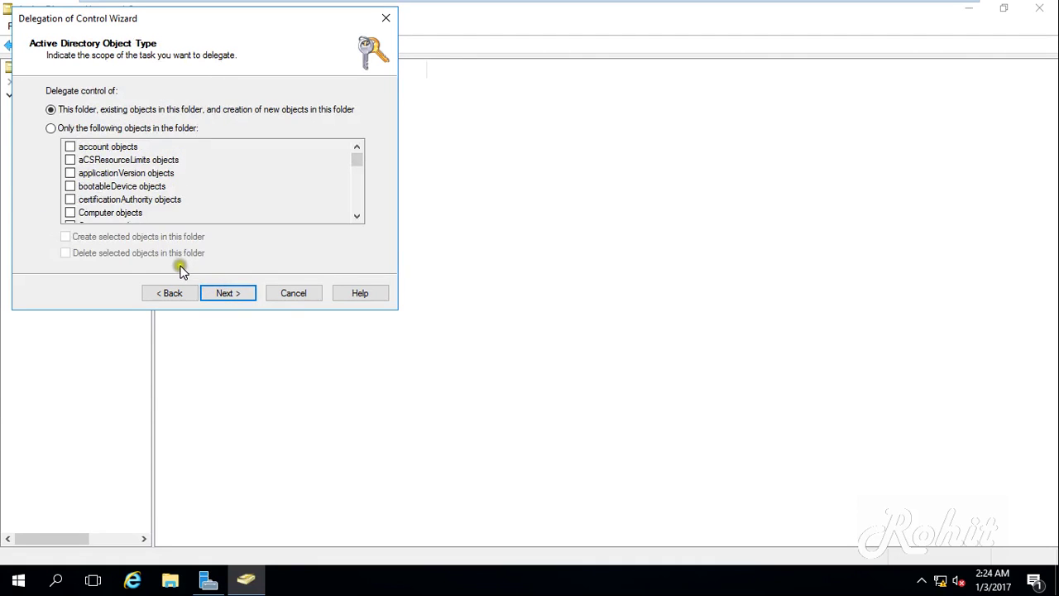
{"action": "left_click", "coordinate": [235, 295]}
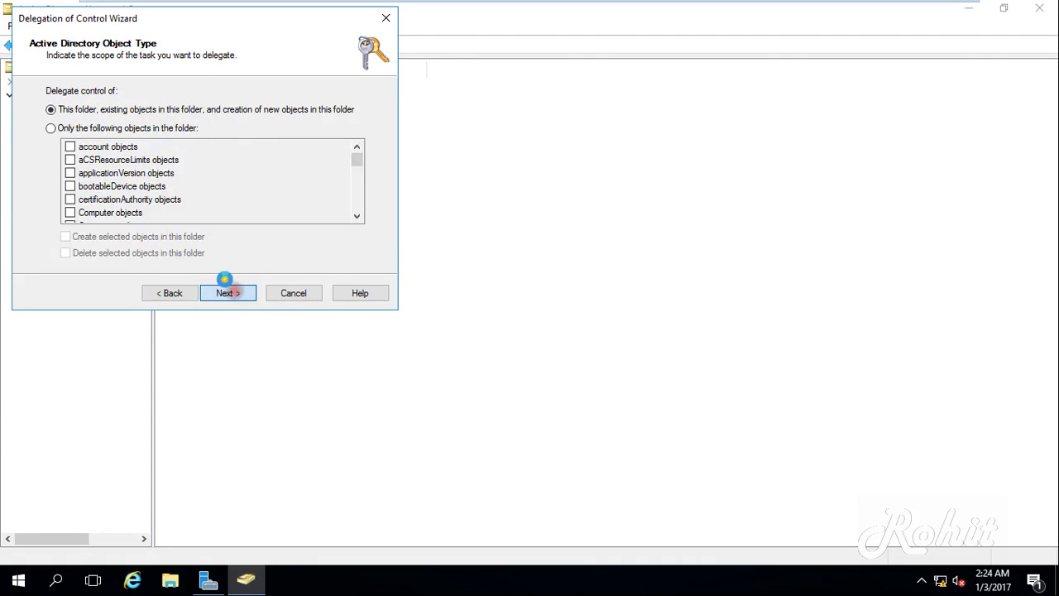
{"action": "left_click", "coordinate": [56, 178]}
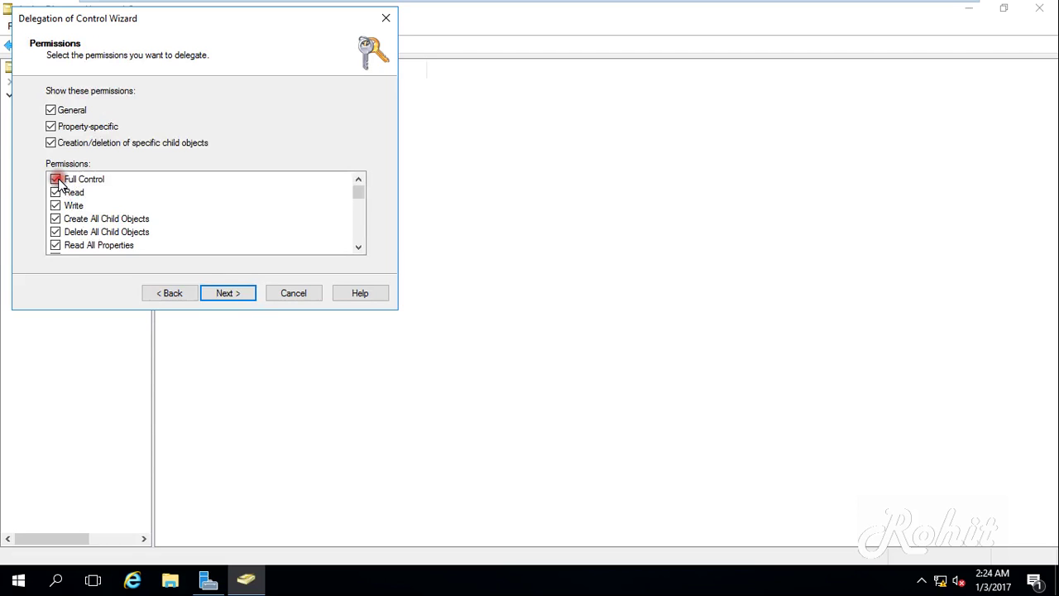
{"action": "left_click", "coordinate": [220, 292]}
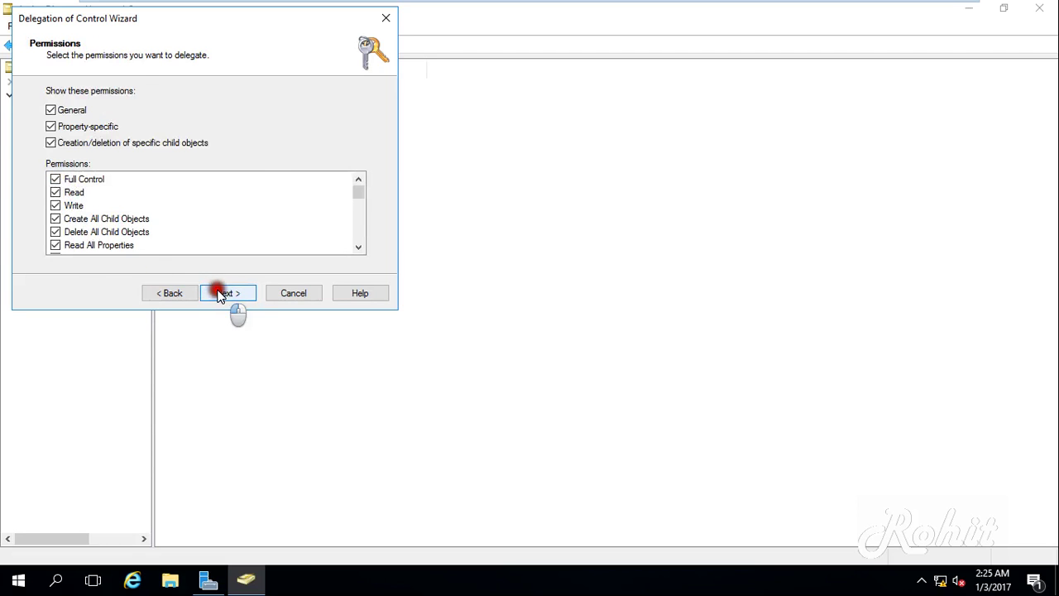
{"action": "left_click", "coordinate": [222, 293]}
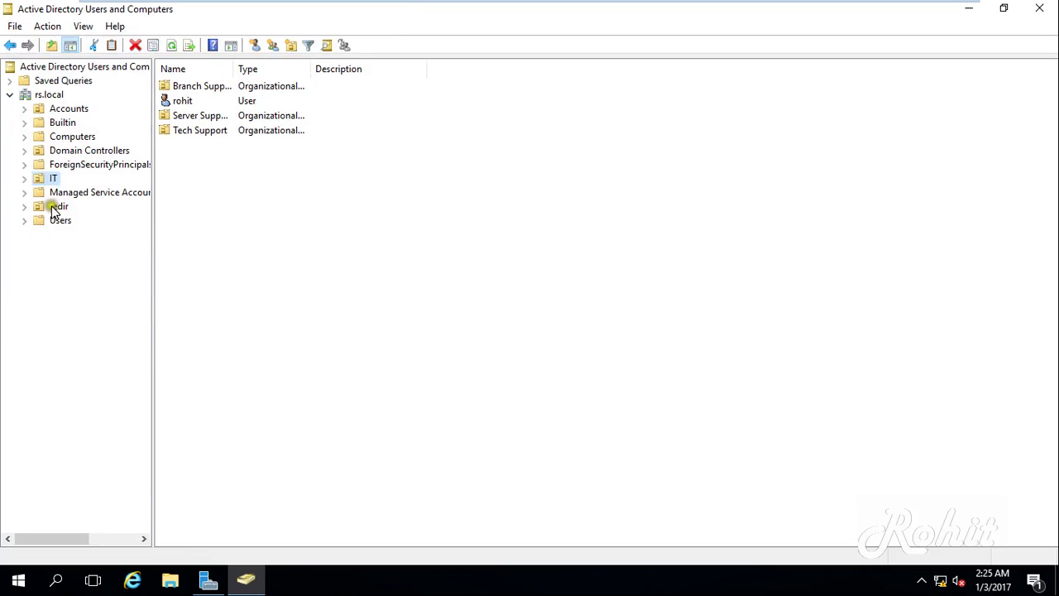
Start delegating control of the Accounts organizational unit and add the user account stored in that unit
{"action": "left_click", "coordinate": [68, 109]}
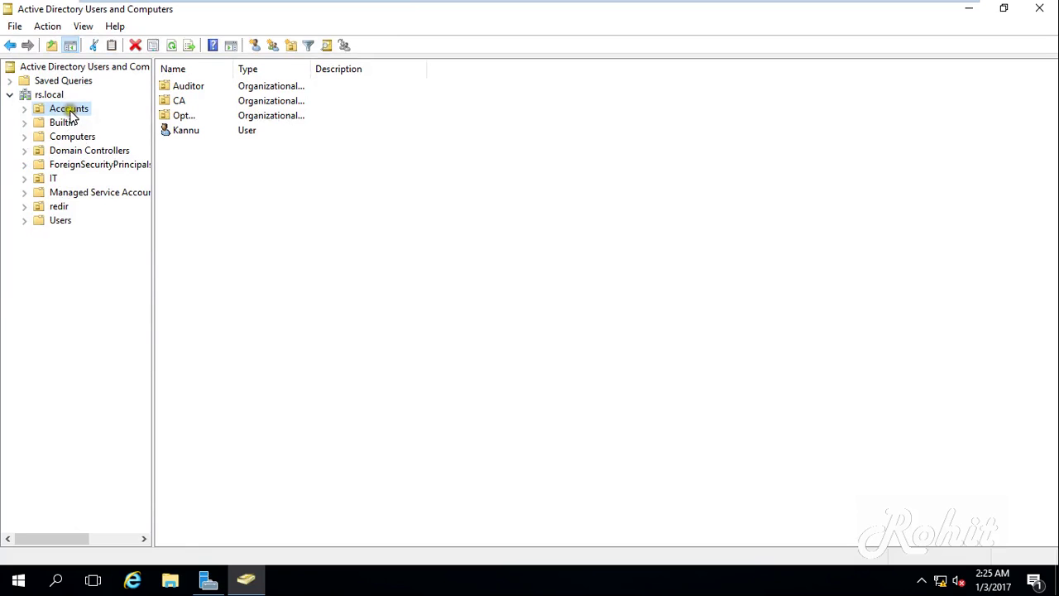
{"action": "right_click", "coordinate": [78, 109]}
{"action": "left_click", "coordinate": [141, 124]}
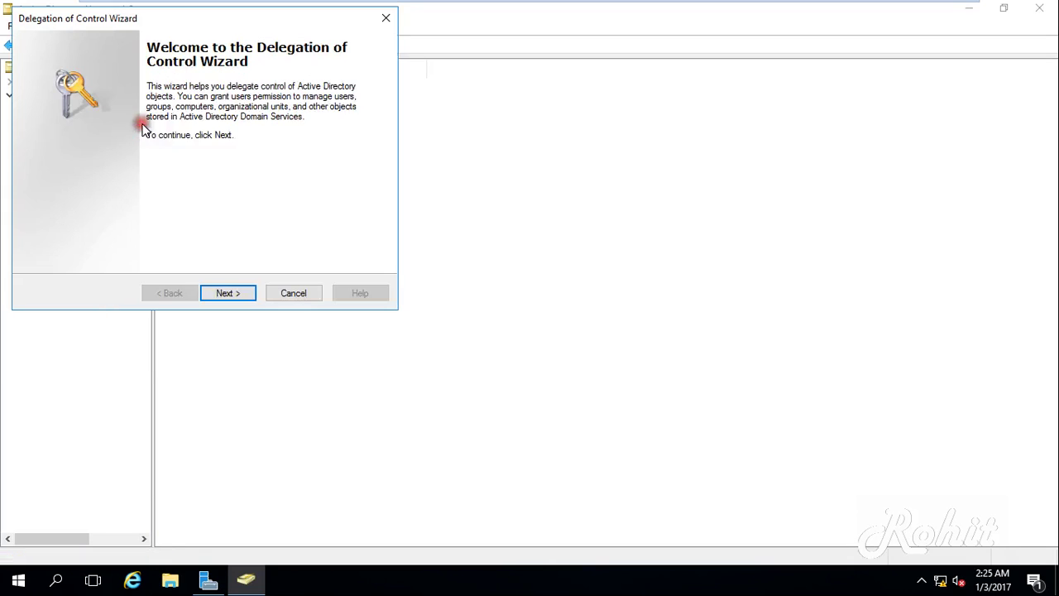
{"action": "left_click", "coordinate": [228, 296]}
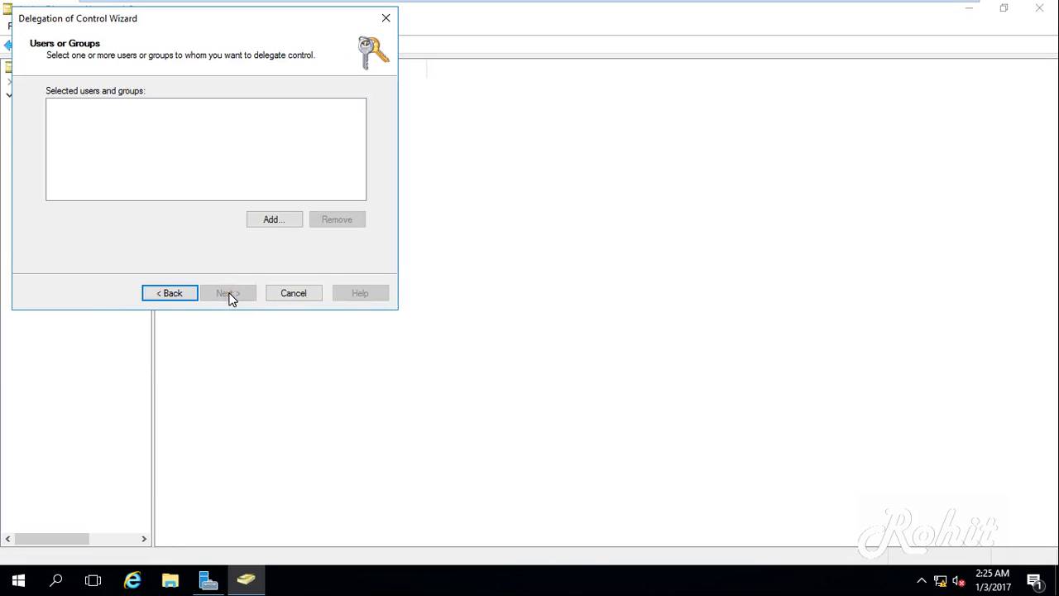
{"action": "left_click", "coordinate": [259, 225]}
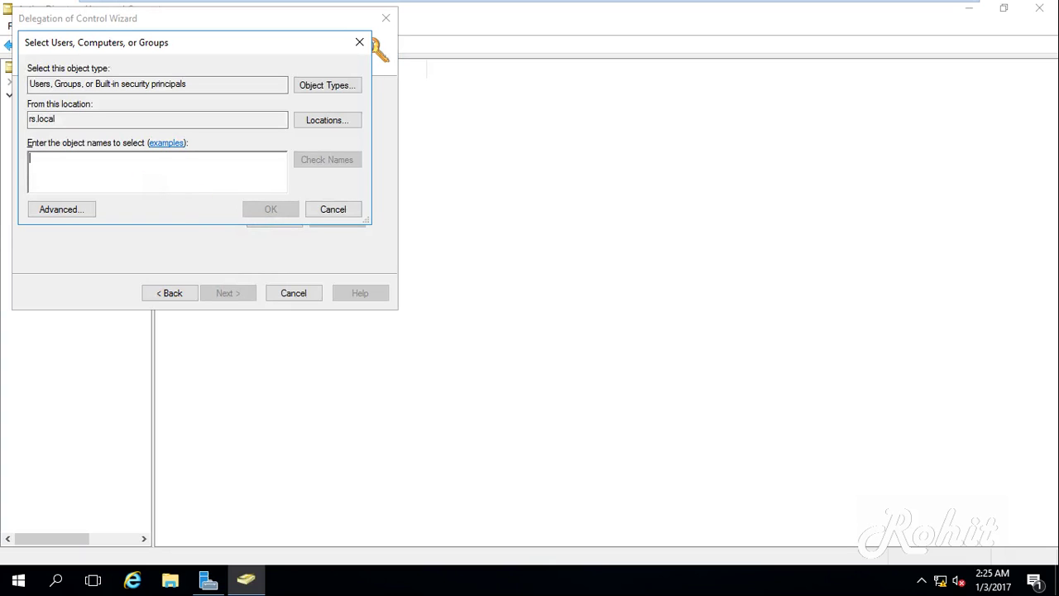
{"action": "type", "text": "kannu"}
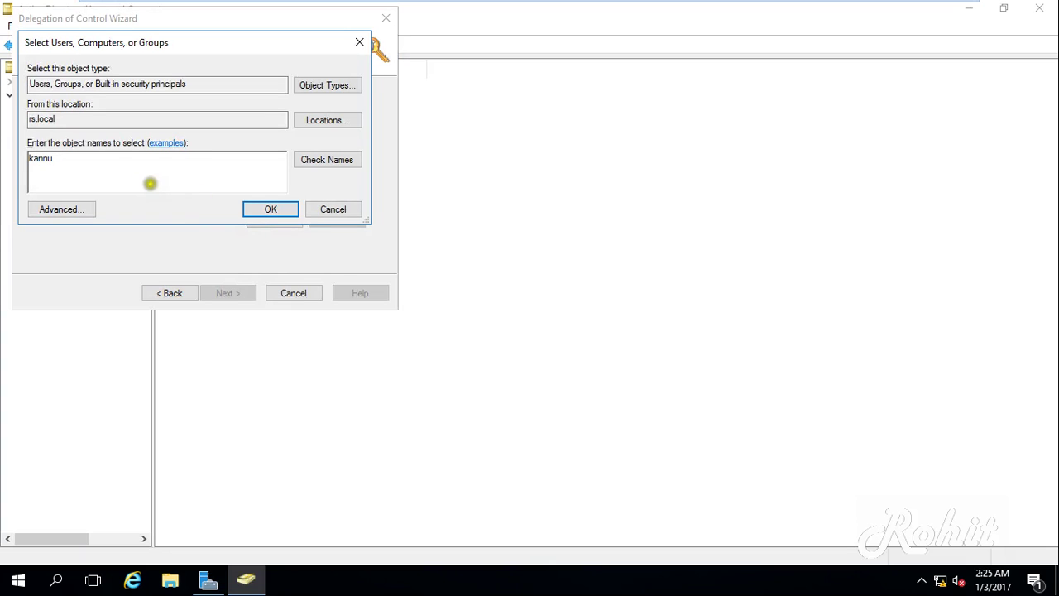
{"action": "left_click", "coordinate": [306, 162]}
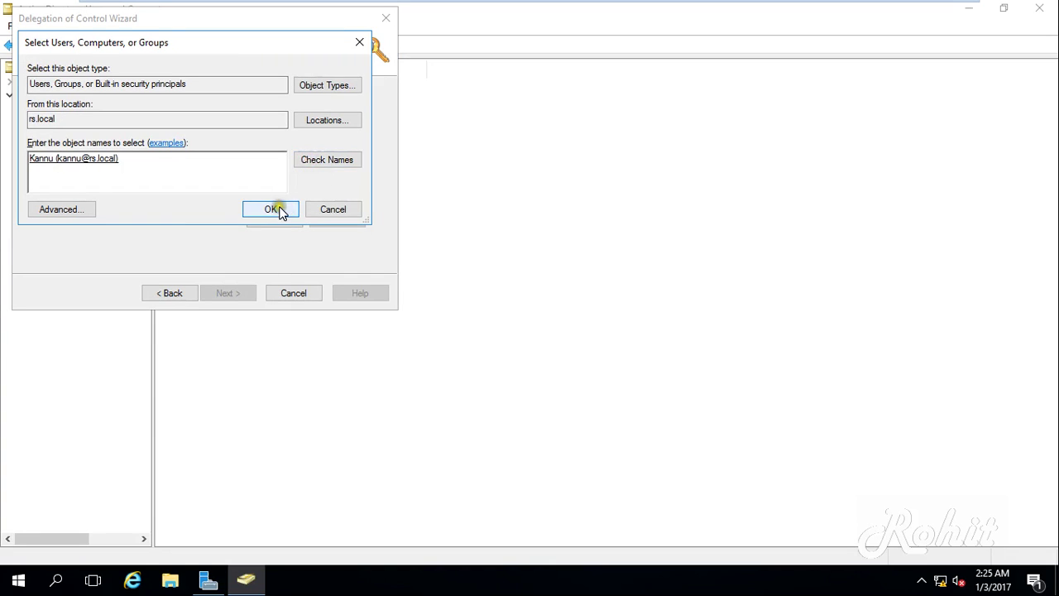
{"action": "left_click", "coordinate": [277, 210]}
{"action": "left_click", "coordinate": [240, 293]}
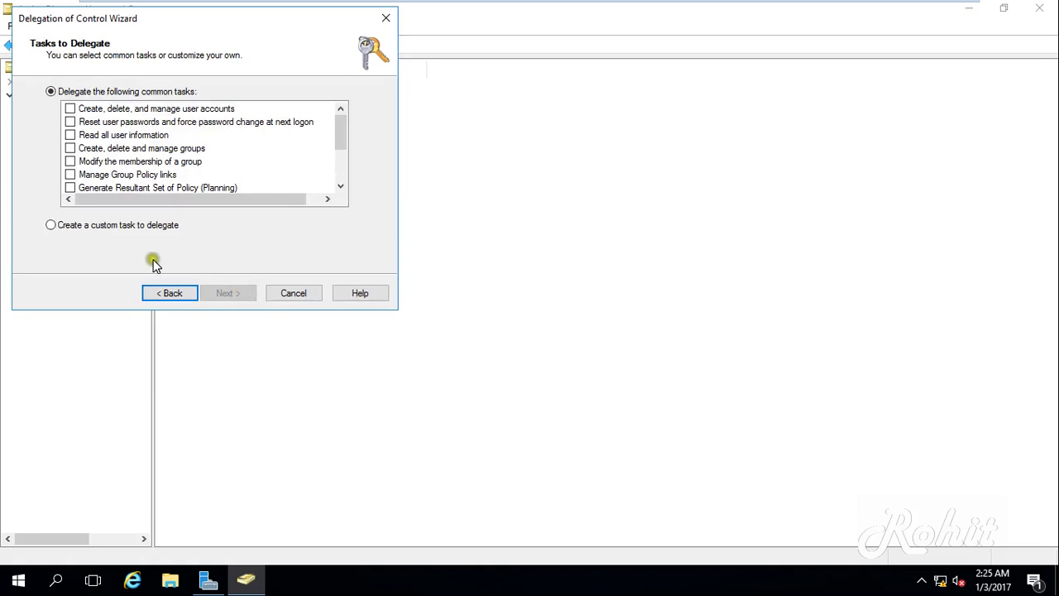
Delegate a custom task with Full Control over the Accounts folder, its existing objects and new objects, and finish the wizard
{"action": "left_click", "coordinate": [137, 226]}
{"action": "left_click", "coordinate": [231, 292]}
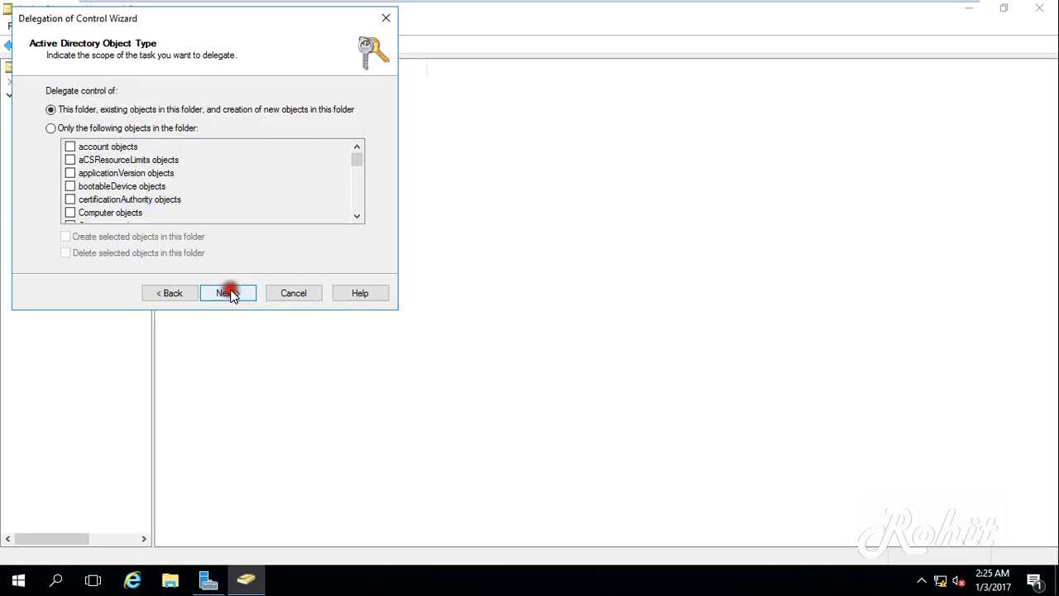
{"action": "left_click", "coordinate": [231, 294]}
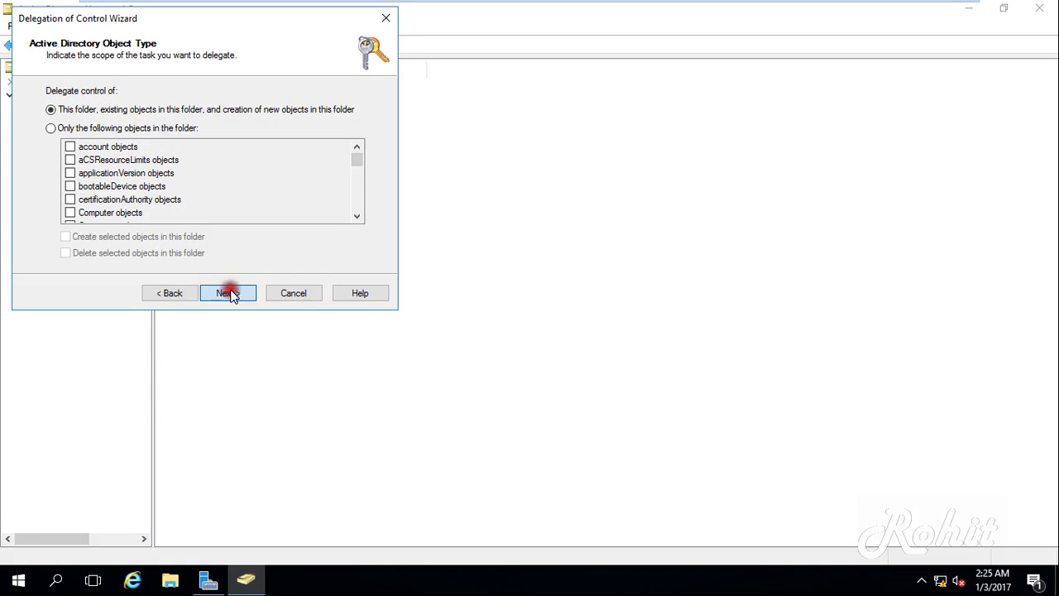
{"action": "left_click", "coordinate": [54, 180]}
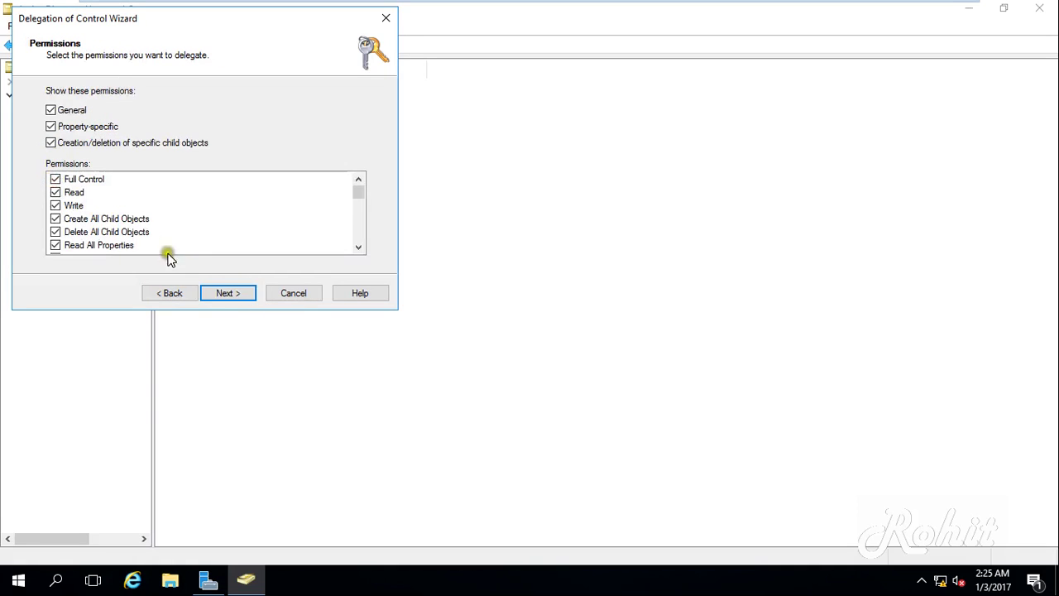
{"action": "left_click", "coordinate": [231, 293]}
{"action": "left_click", "coordinate": [231, 294]}
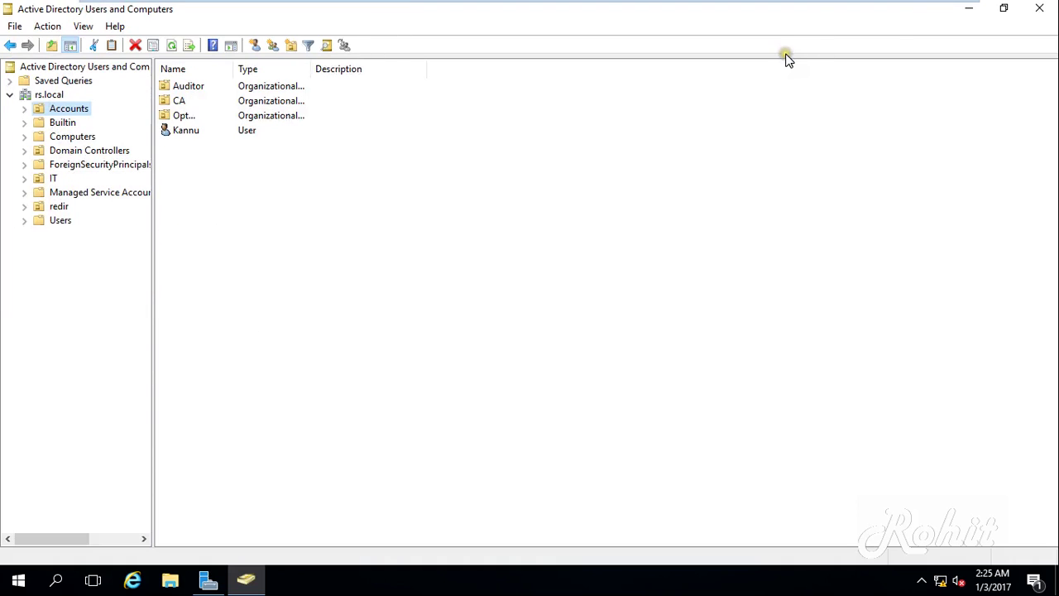
Open the Group Policy Management console by running gpmc.msc
{"action": "key", "text": "super+r"}
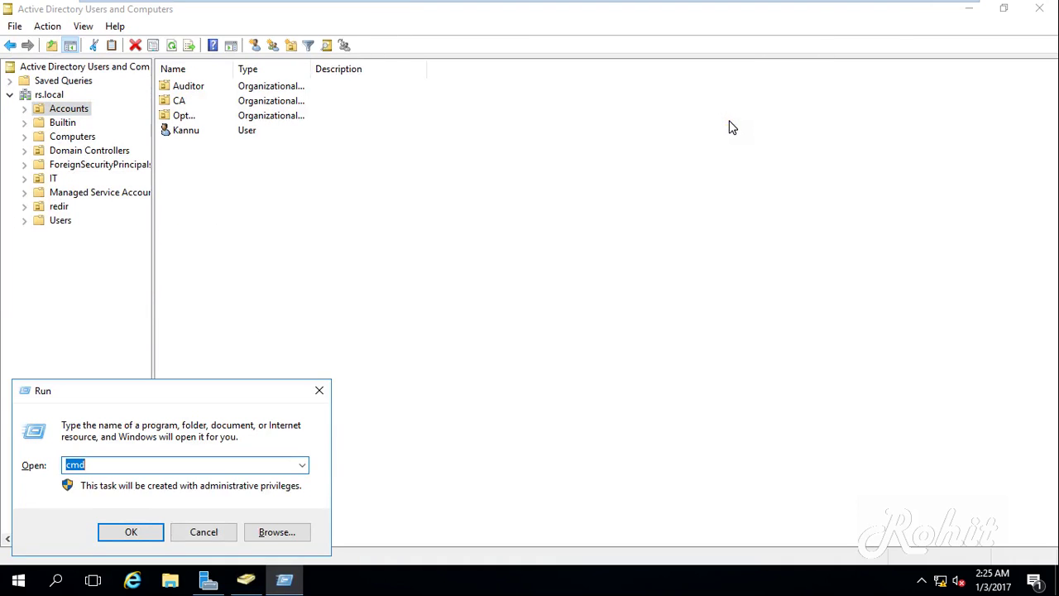
{"action": "type", "text": "gpmc.msc"}
{"action": "key", "text": "Return"}
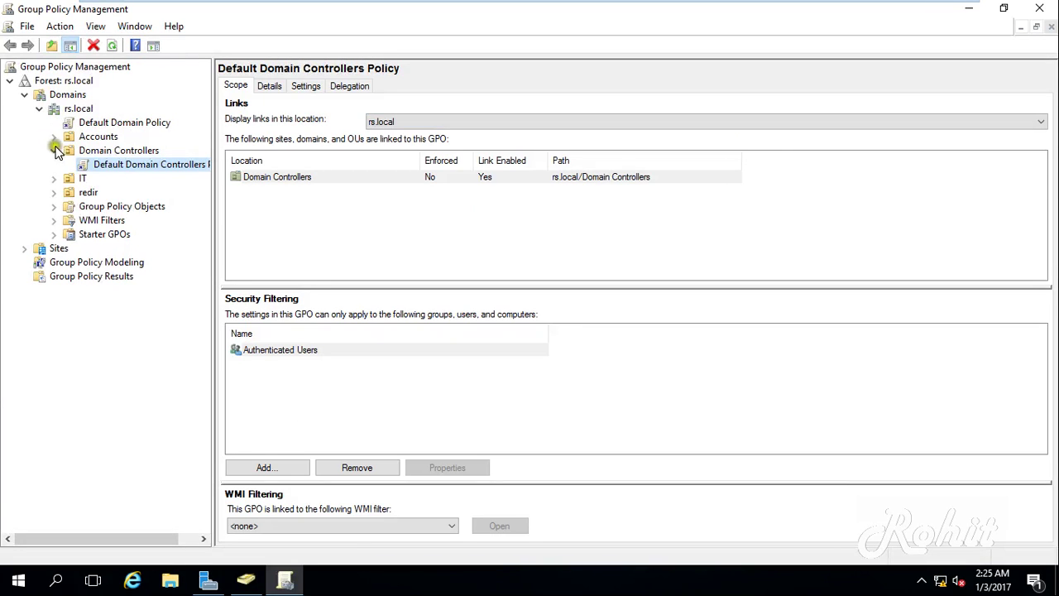
Open the Default Domain Controllers Policy for editing and go to User Rights Assignment under the computer's local security policies
{"action": "right_click", "coordinate": [166, 164]}
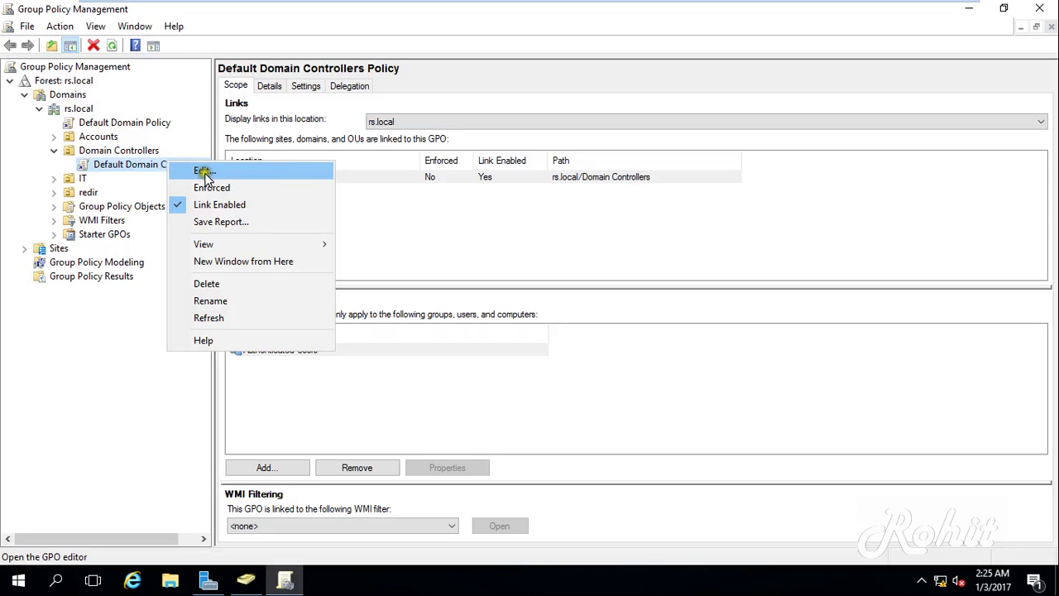
{"action": "left_click", "coordinate": [204, 172]}
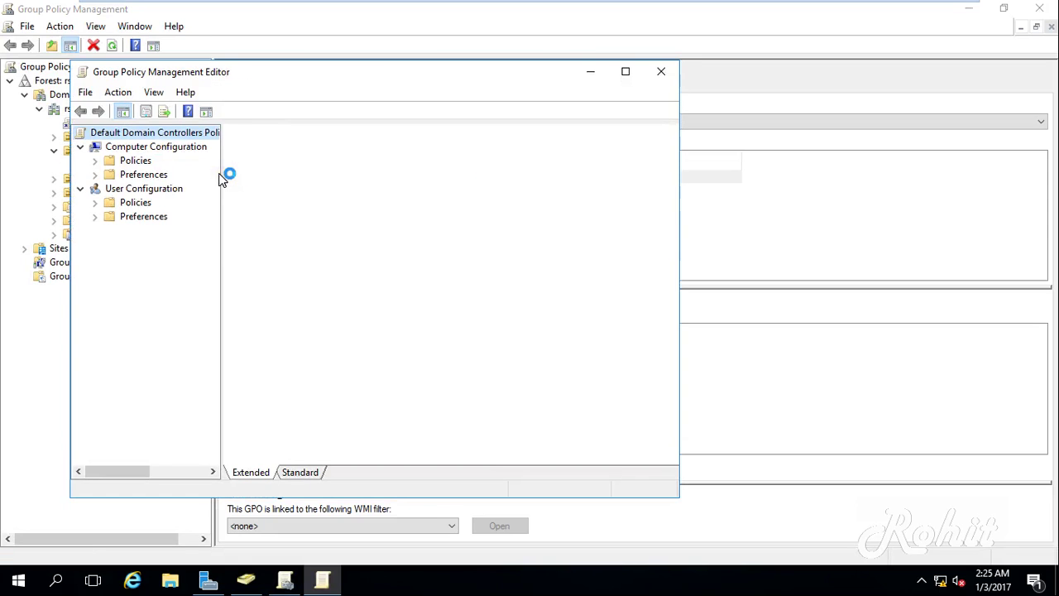
{"action": "left_click", "coordinate": [119, 205]}
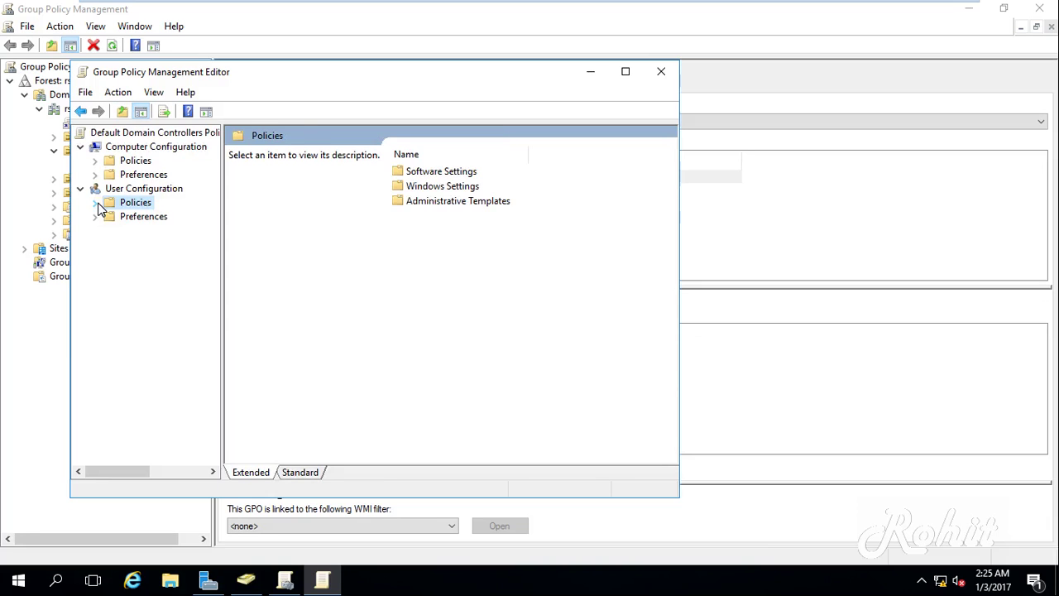
{"action": "left_click", "coordinate": [95, 160]}
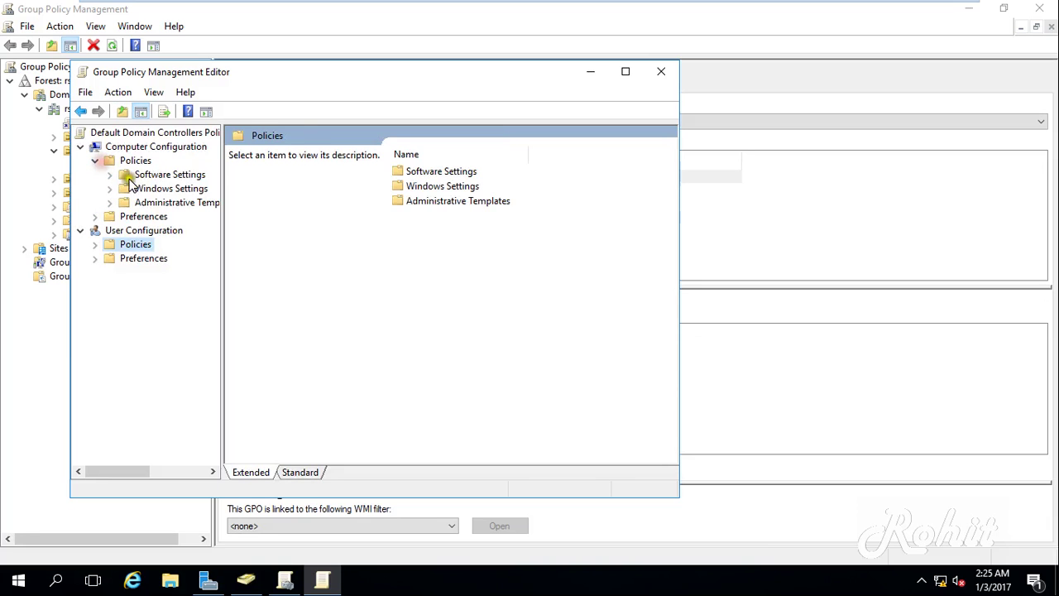
{"action": "left_click", "coordinate": [134, 188]}
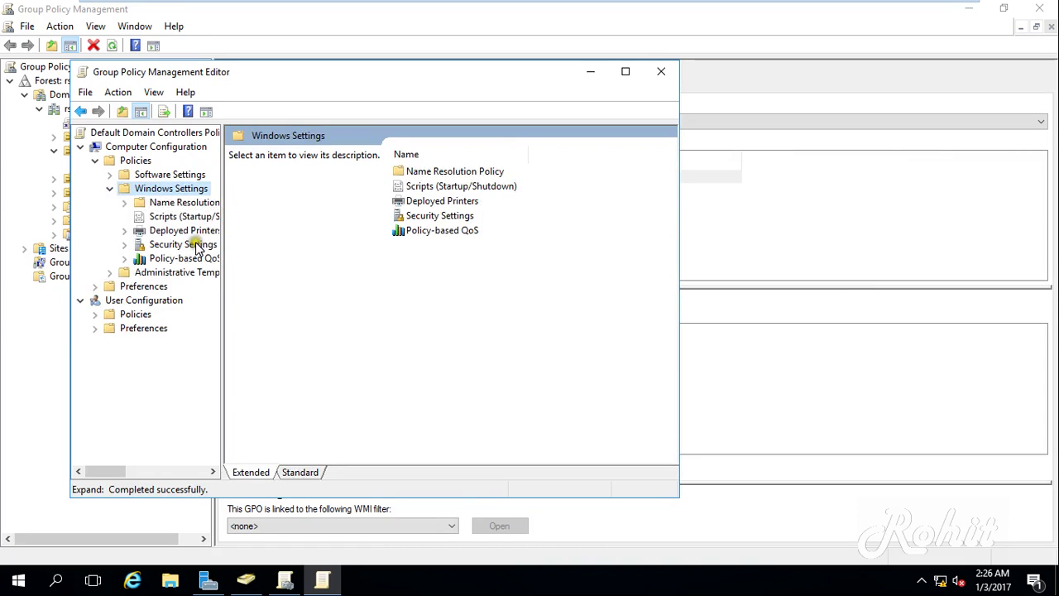
{"action": "left_click", "coordinate": [202, 244]}
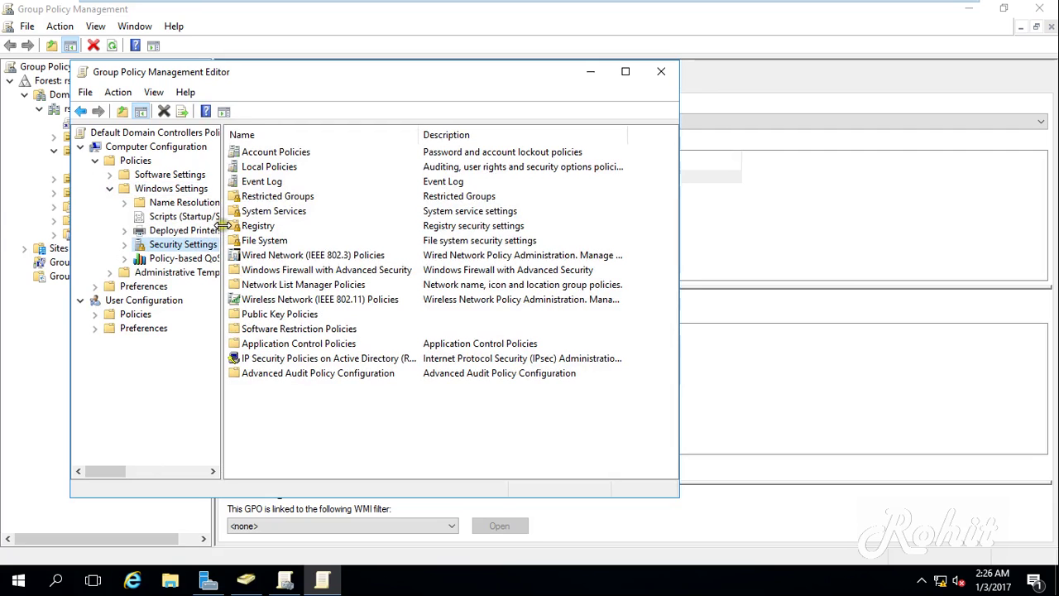
{"action": "double_click", "coordinate": [268, 166]}
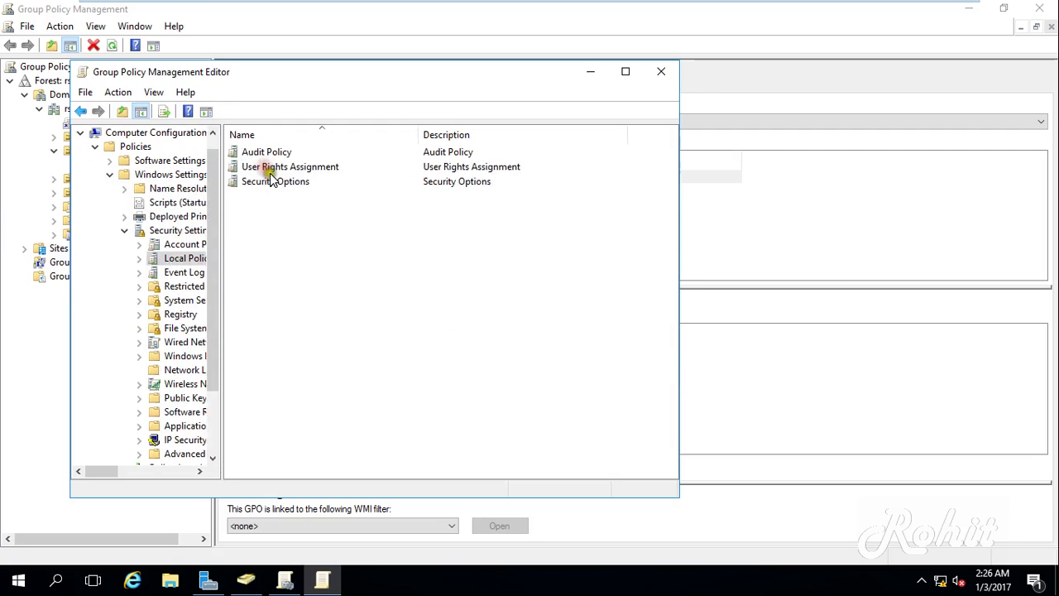
{"action": "left_click", "coordinate": [279, 168]}
{"action": "double_click", "coordinate": [279, 168]}
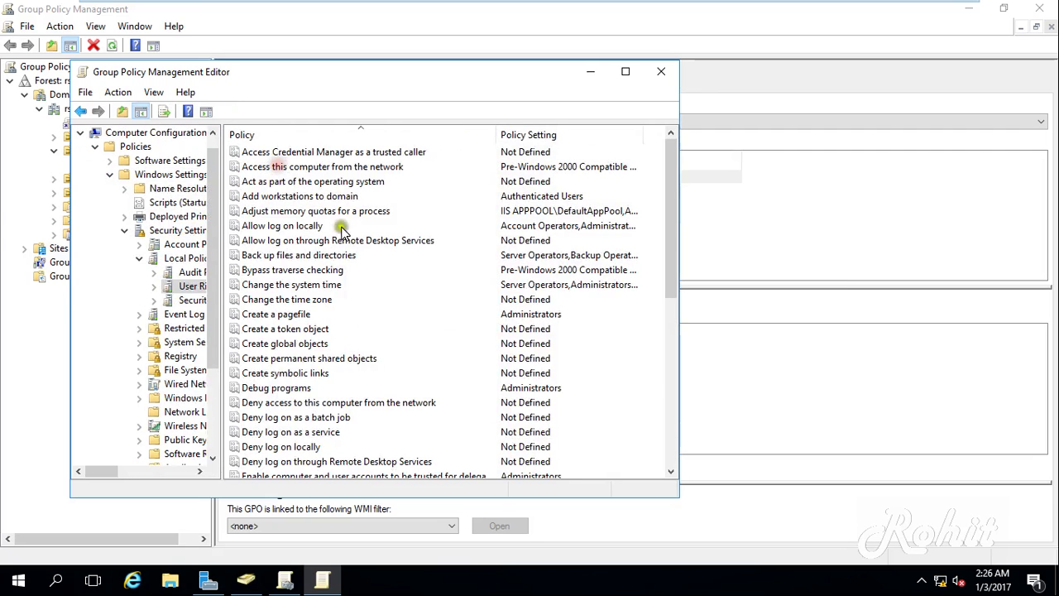
Add the two delegated domain users to the Allow log on locally policy and apply the change
{"action": "double_click", "coordinate": [274, 226]}
{"action": "left_click", "coordinate": [281, 341]}
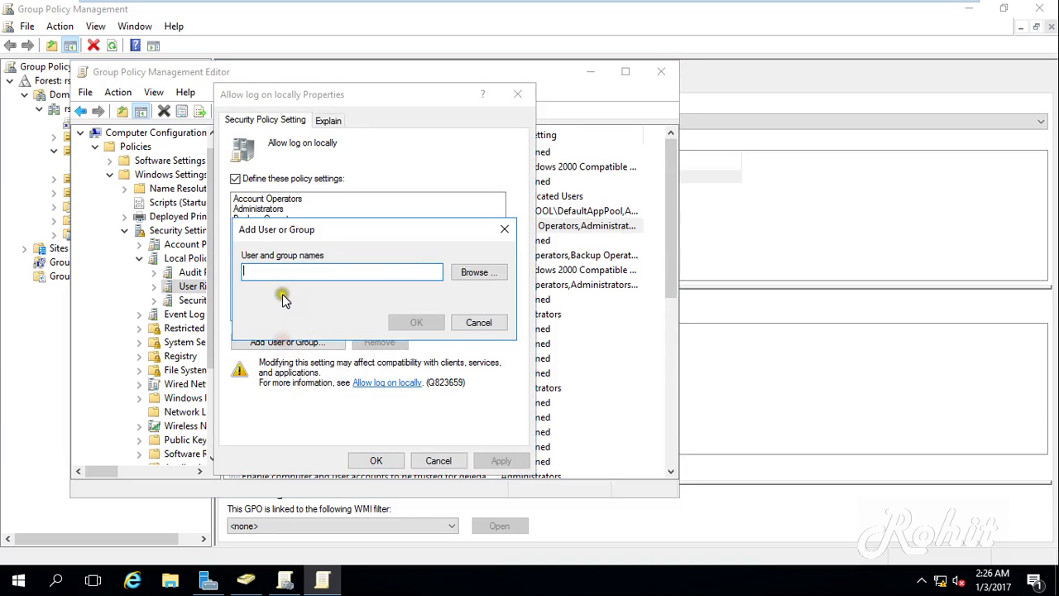
{"action": "left_click", "coordinate": [465, 273]}
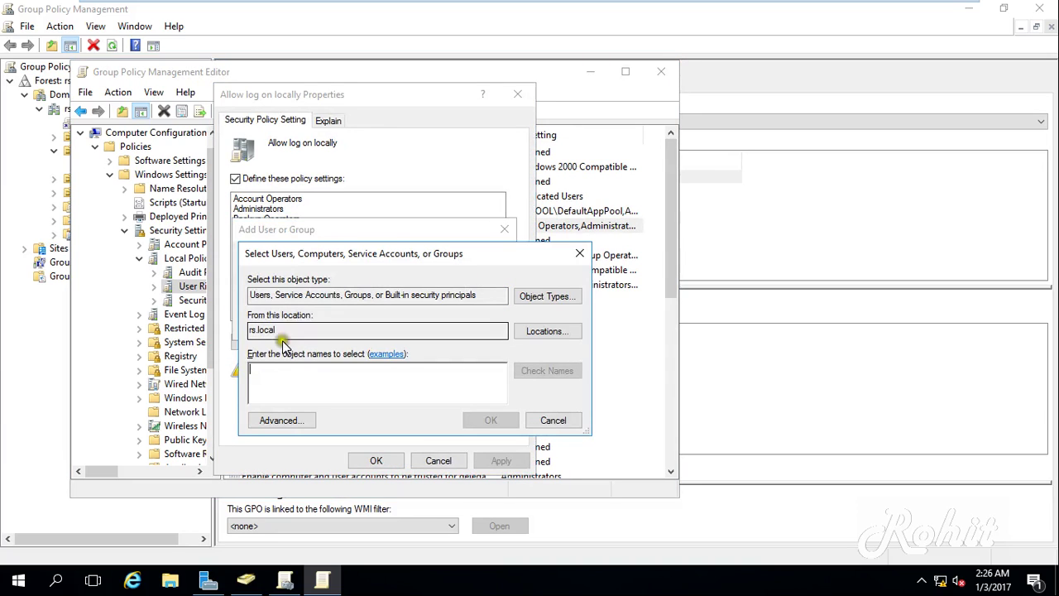
{"action": "type", "text": "rohit"}
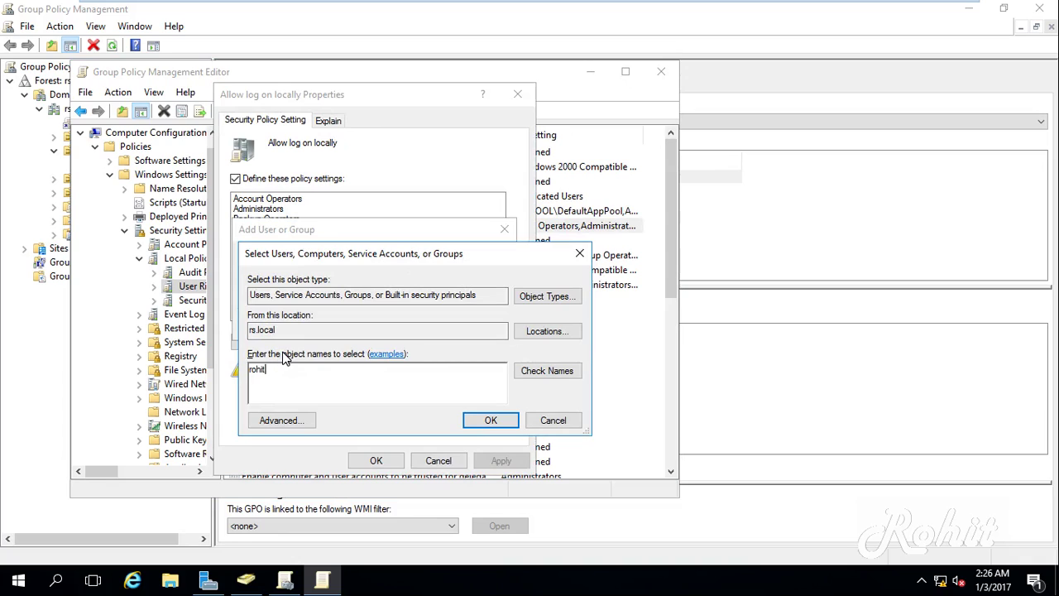
{"action": "left_click", "coordinate": [539, 371]}
{"action": "left_click", "coordinate": [552, 371]}
{"action": "left_click", "coordinate": [491, 421]}
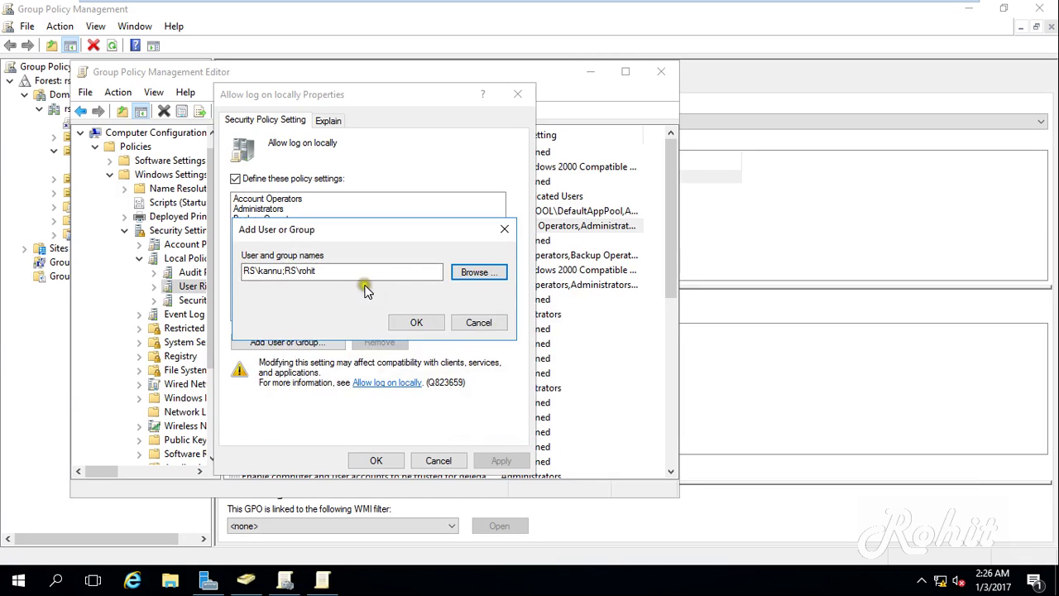
{"action": "left_click", "coordinate": [416, 323]}
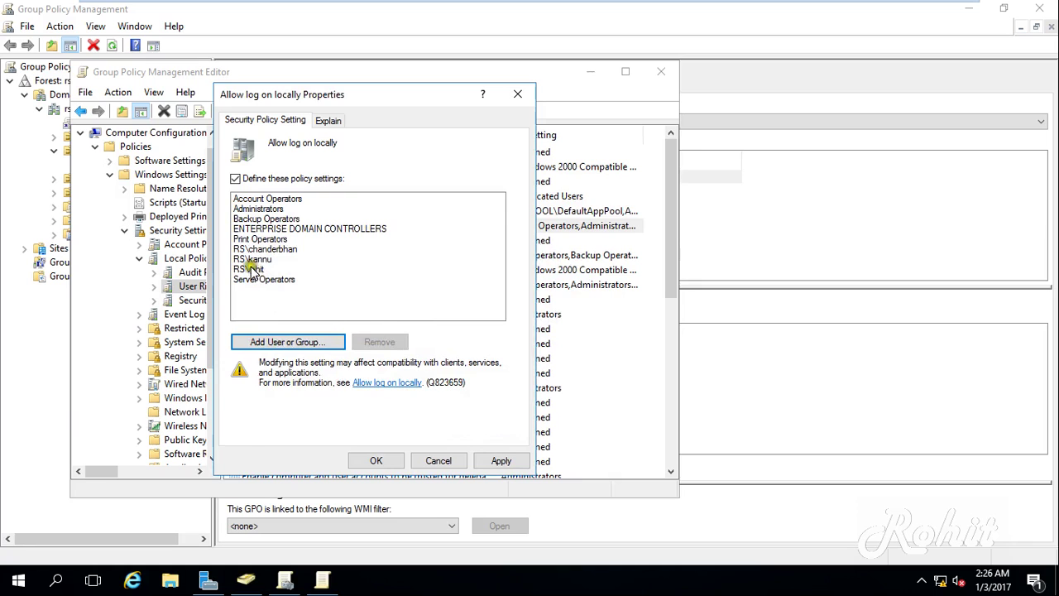
{"action": "left_click", "coordinate": [493, 460]}
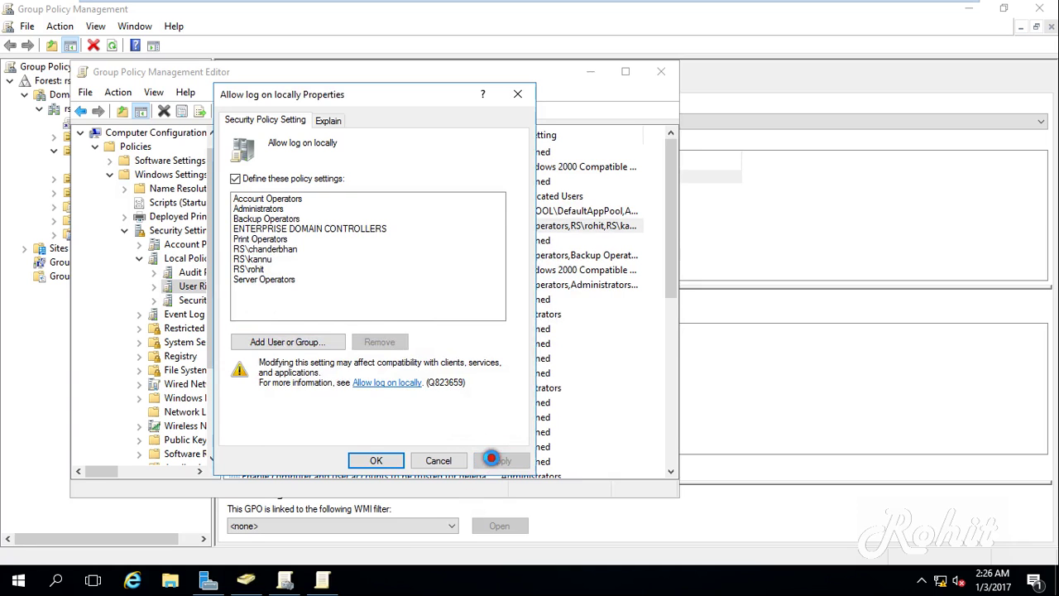
{"action": "left_click", "coordinate": [374, 460]}
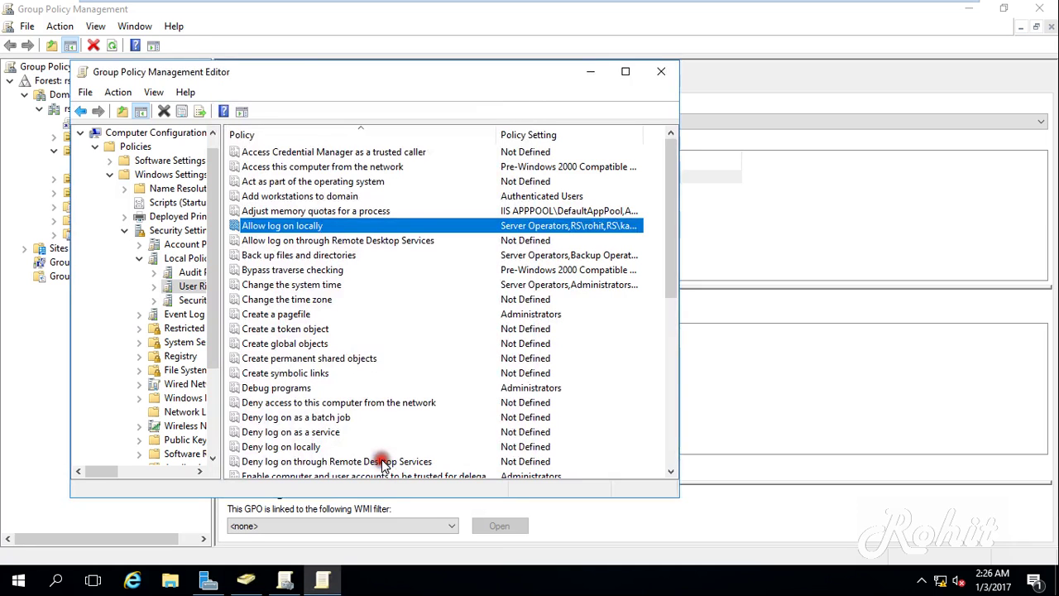
Close the policy editor, Group Policy Management, Active Directory Users and Computers, and Server Manager
{"action": "left_click", "coordinate": [661, 71]}
{"action": "left_click", "coordinate": [1051, 10]}
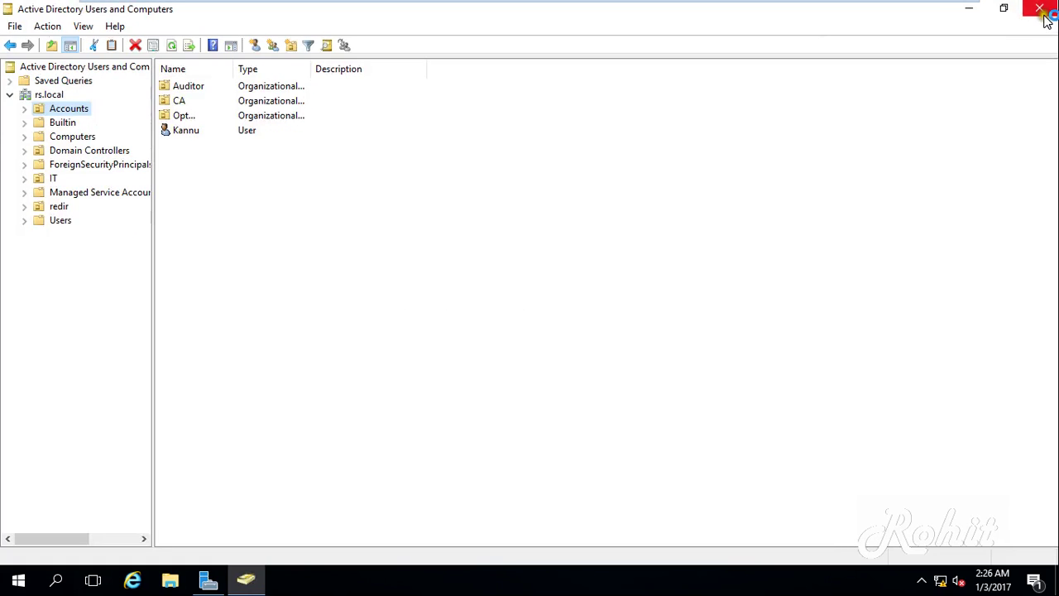
{"action": "left_click", "coordinate": [1043, 13]}
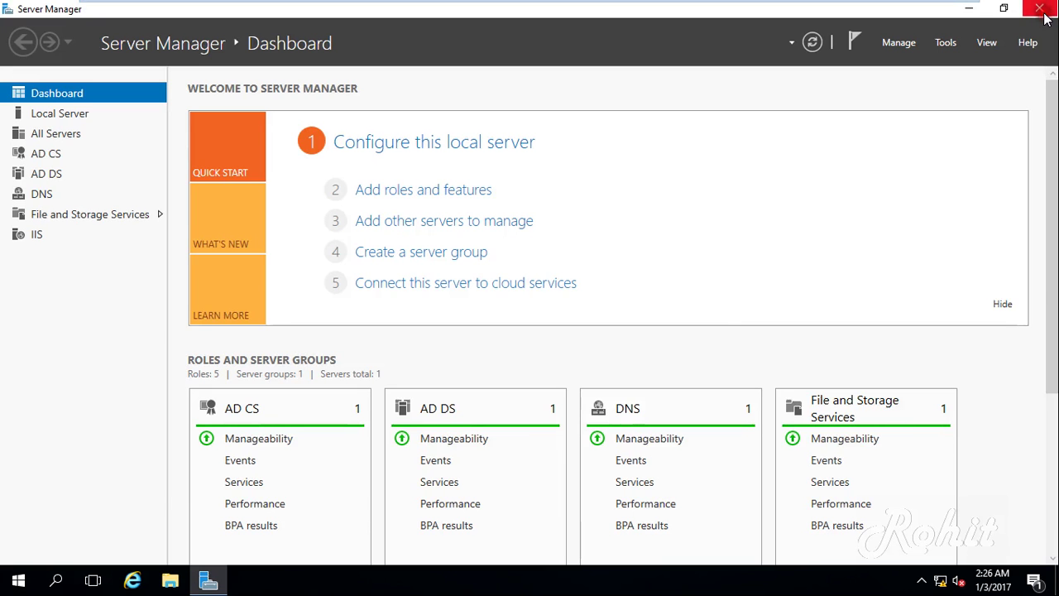
{"action": "left_click", "coordinate": [1042, 13]}
Refresh the group policy settings by running gpupdate
{"action": "key", "text": "super+r"}
{"action": "type", "text": "g"}
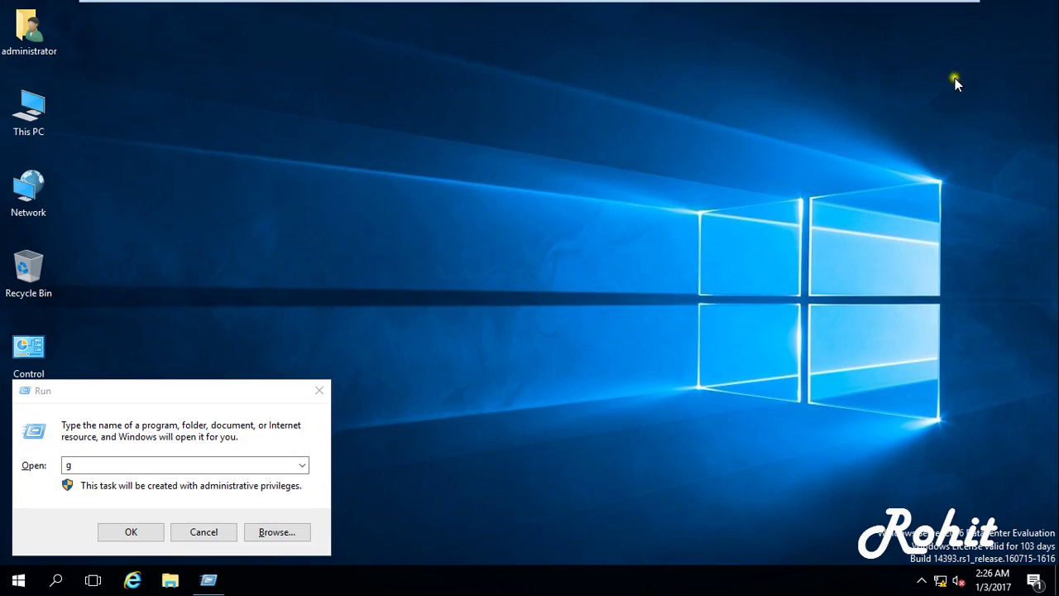
{"action": "left_click", "coordinate": [113, 465]}
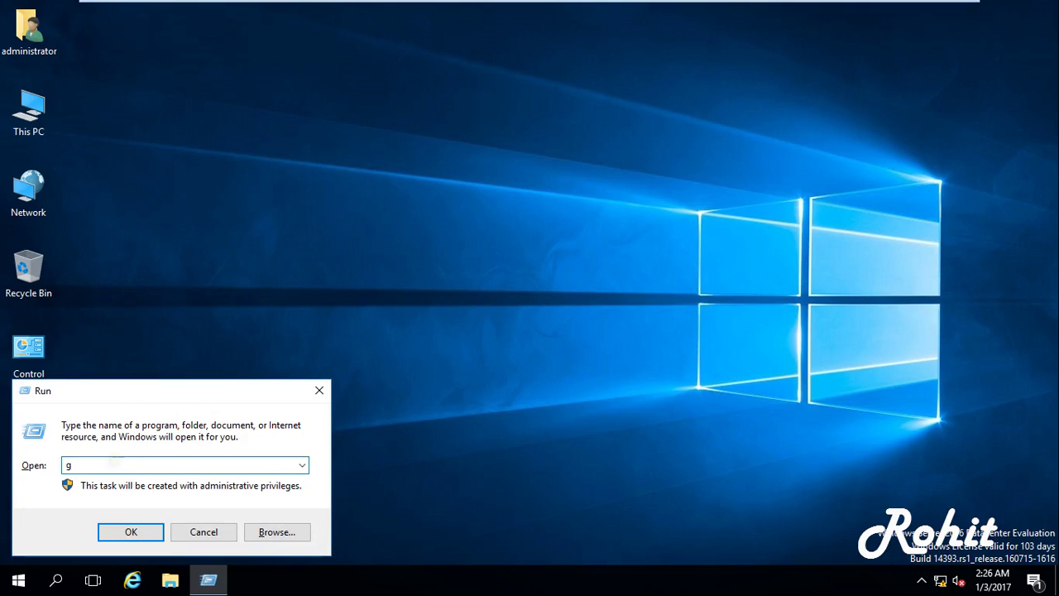
{"action": "type", "text": "pupdate"}
{"action": "key", "text": "Return"}
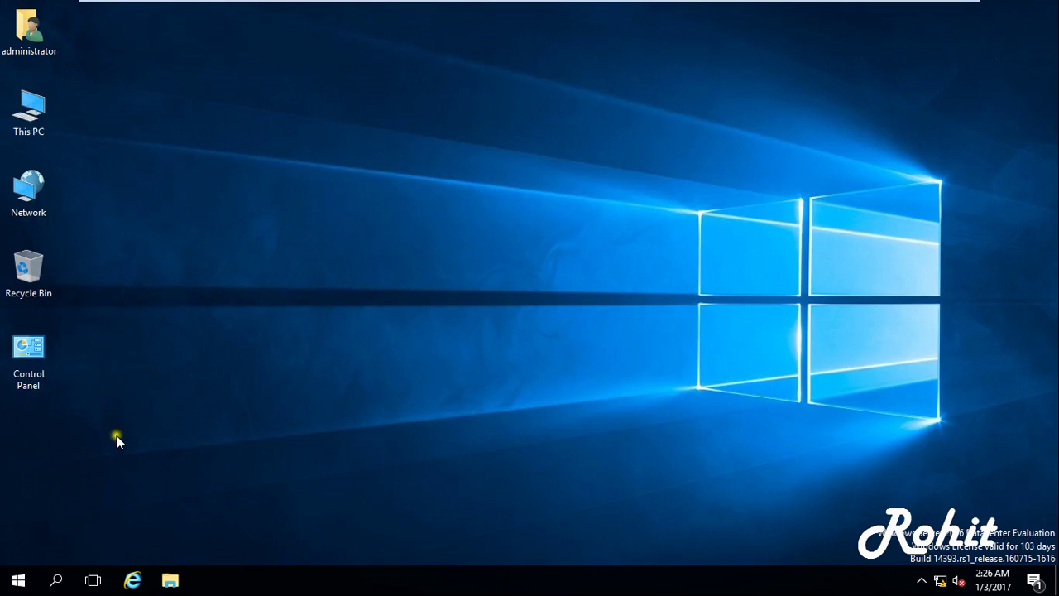
Sign out of the administrator account
{"action": "left_click", "coordinate": [11, 575]}
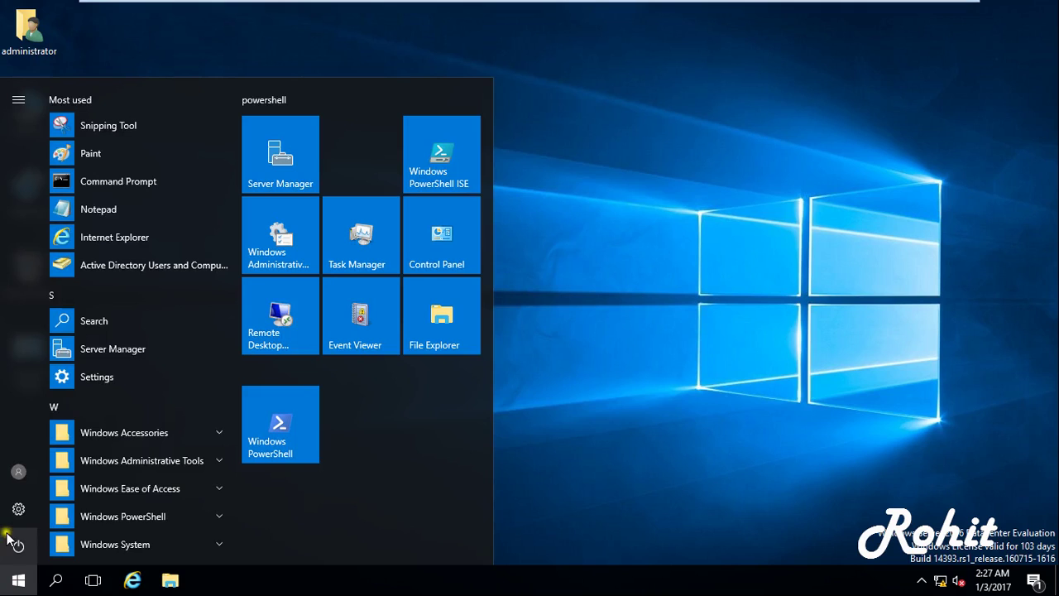
{"action": "left_click", "coordinate": [19, 472]}
{"action": "left_click", "coordinate": [51, 431]}
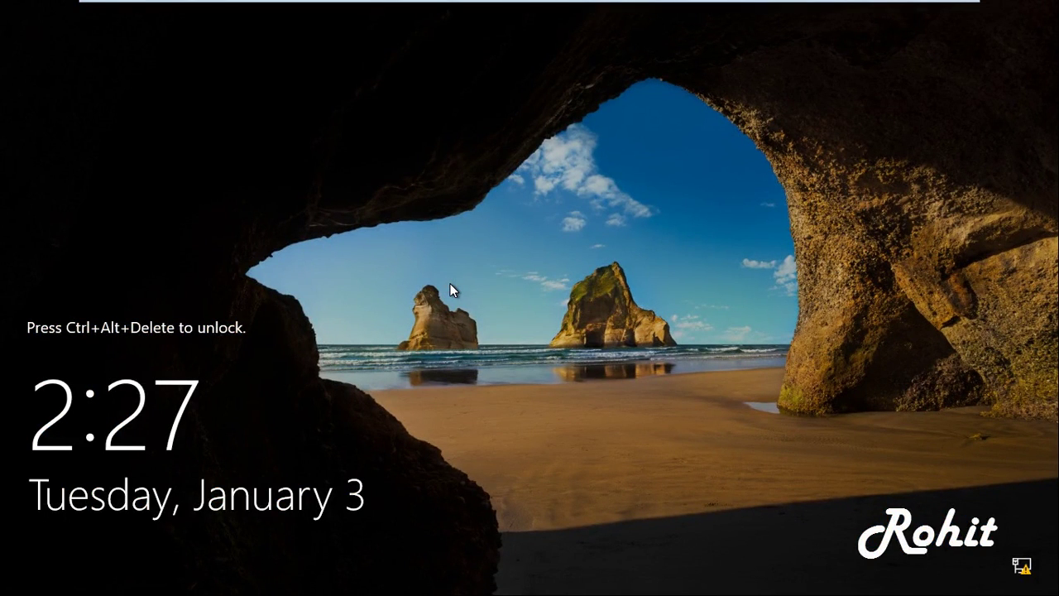
Sign in to the RS domain as another user, entering the delegated IT user's account name and password
{"action": "key", "text": "ctrl+alt+Delete"}
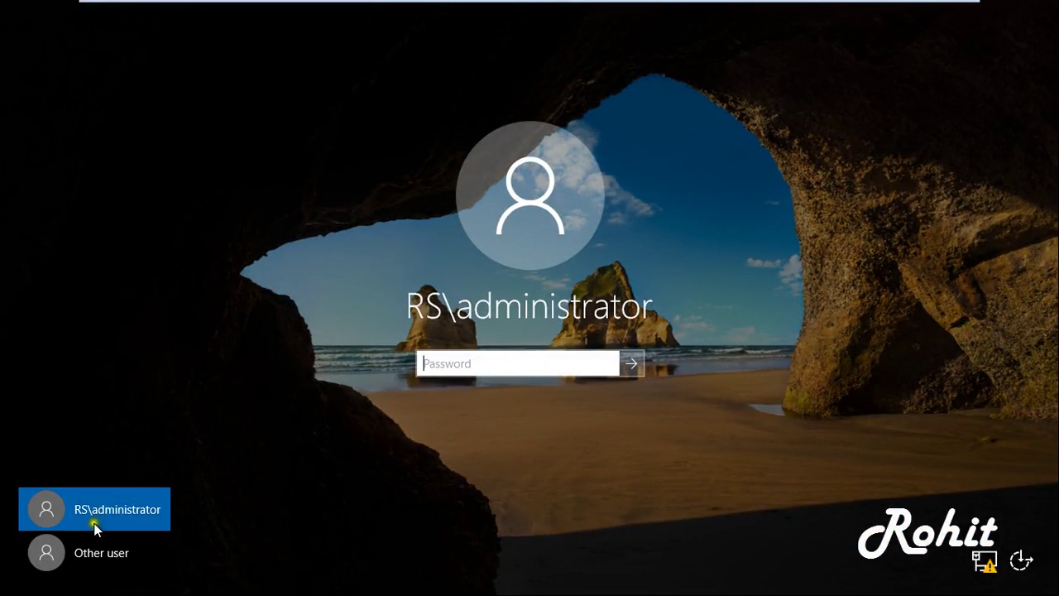
{"action": "left_click", "coordinate": [80, 554]}
{"action": "left_click", "coordinate": [465, 357]}
{"action": "type", "text": "rohit"}
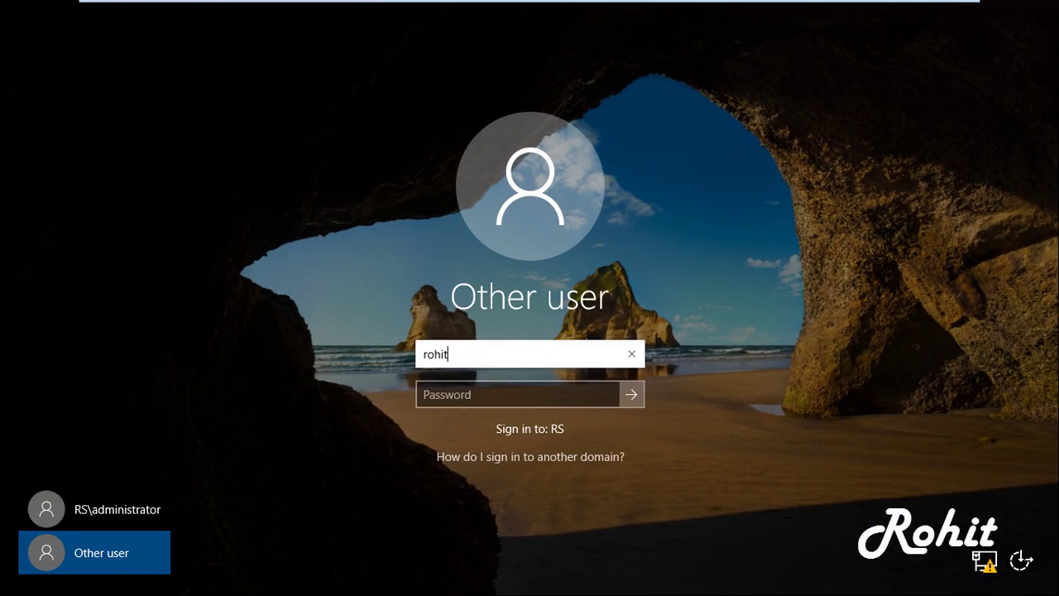
{"action": "key", "text": "Tab"}
{"action": "type", "text": "••"}
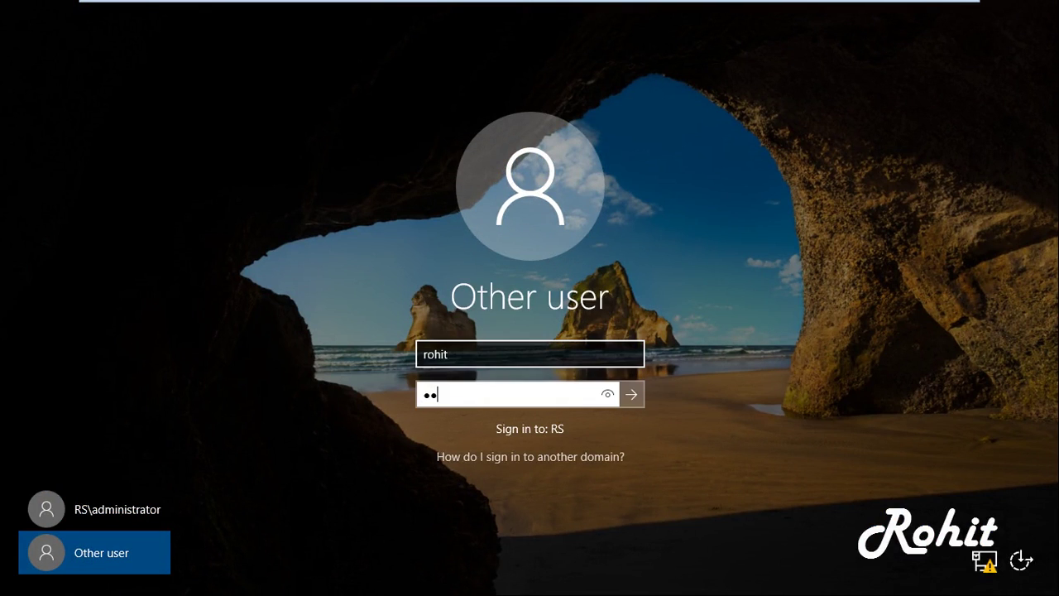
{"action": "key", "text": "Return"}
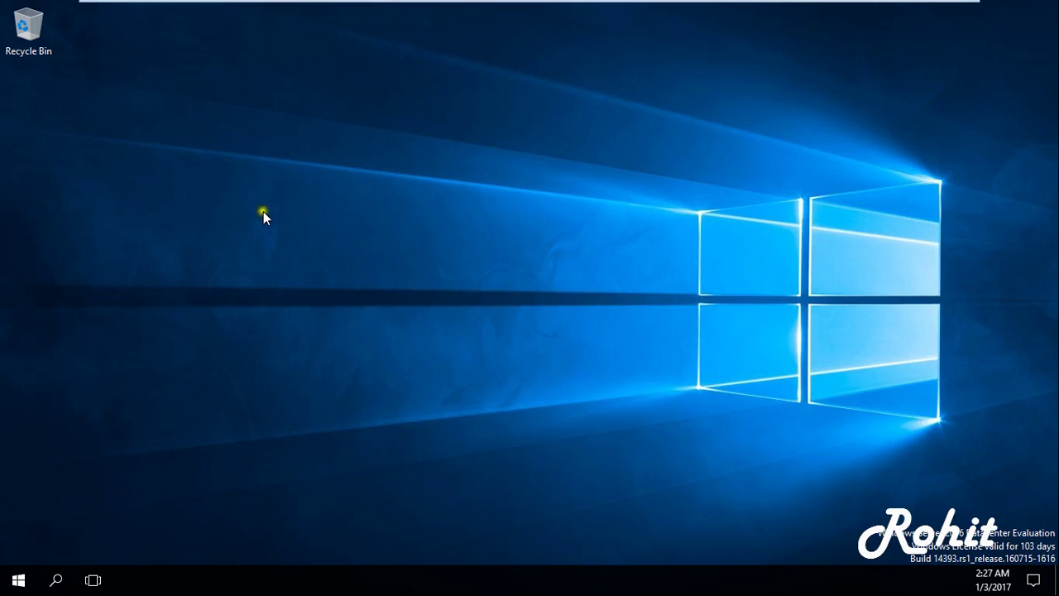
Show the Computer, User's Files, Network and Control Panel icons on the desktop and close the settings
{"action": "right_click", "coordinate": [312, 302]}
{"action": "left_click", "coordinate": [314, 354]}
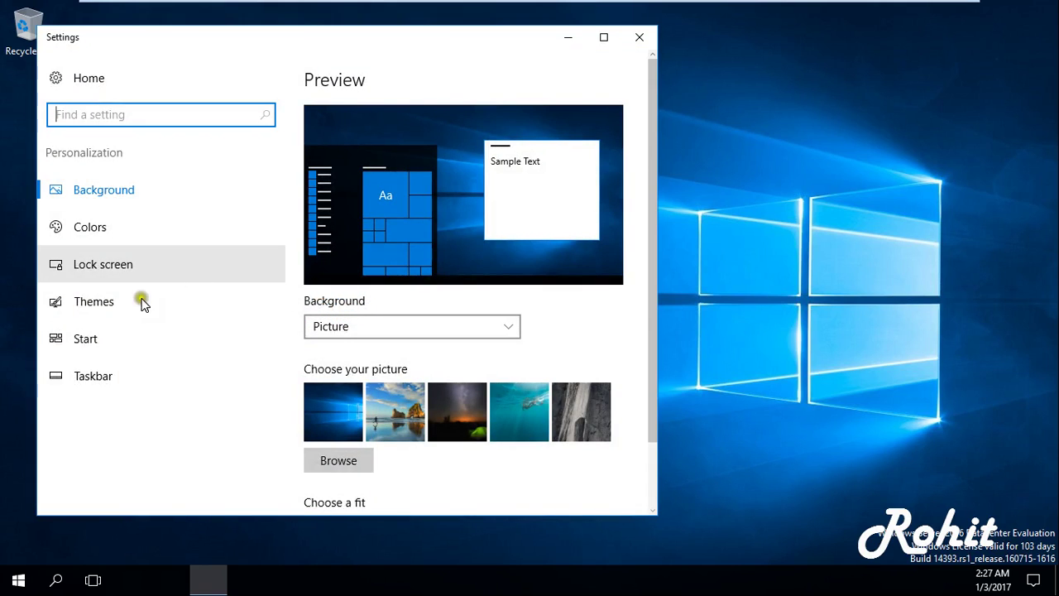
{"action": "left_click", "coordinate": [51, 309]}
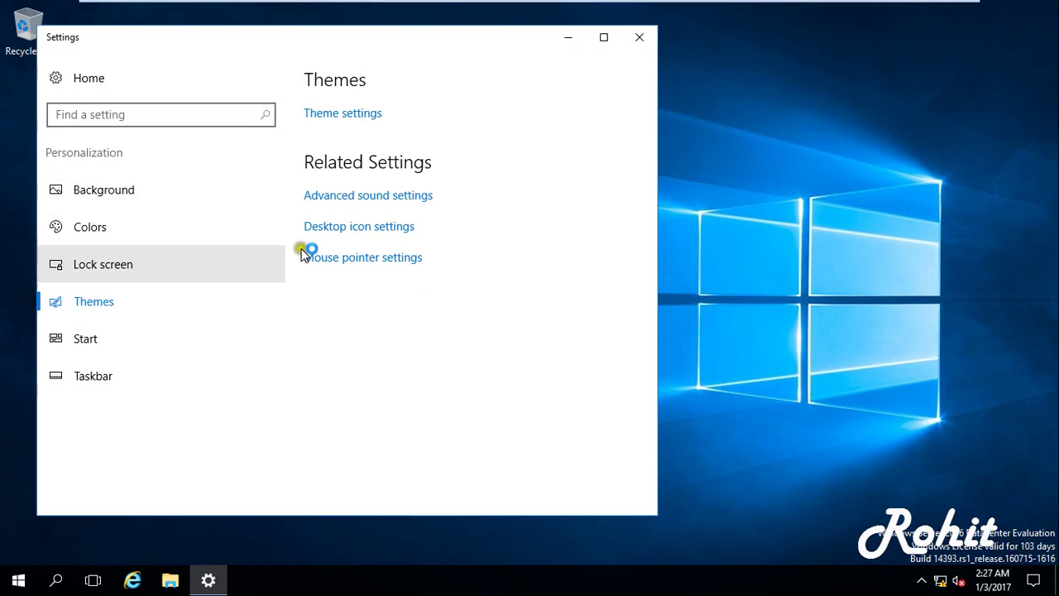
{"action": "left_click", "coordinate": [335, 227]}
{"action": "left_click", "coordinate": [135, 157]}
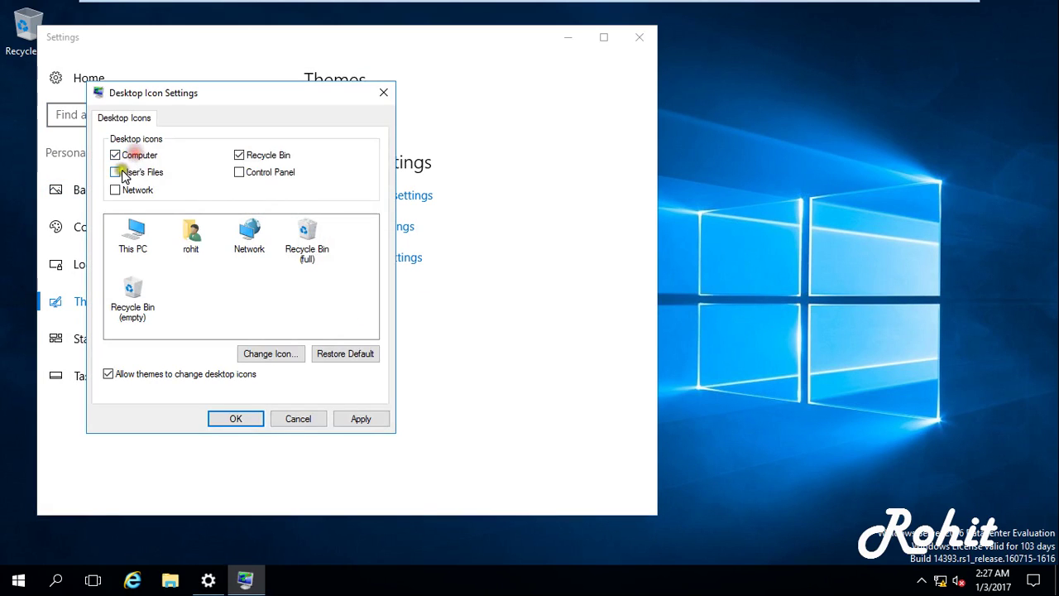
{"action": "left_click", "coordinate": [120, 172]}
{"action": "left_click", "coordinate": [117, 189]}
{"action": "left_click", "coordinate": [242, 172]}
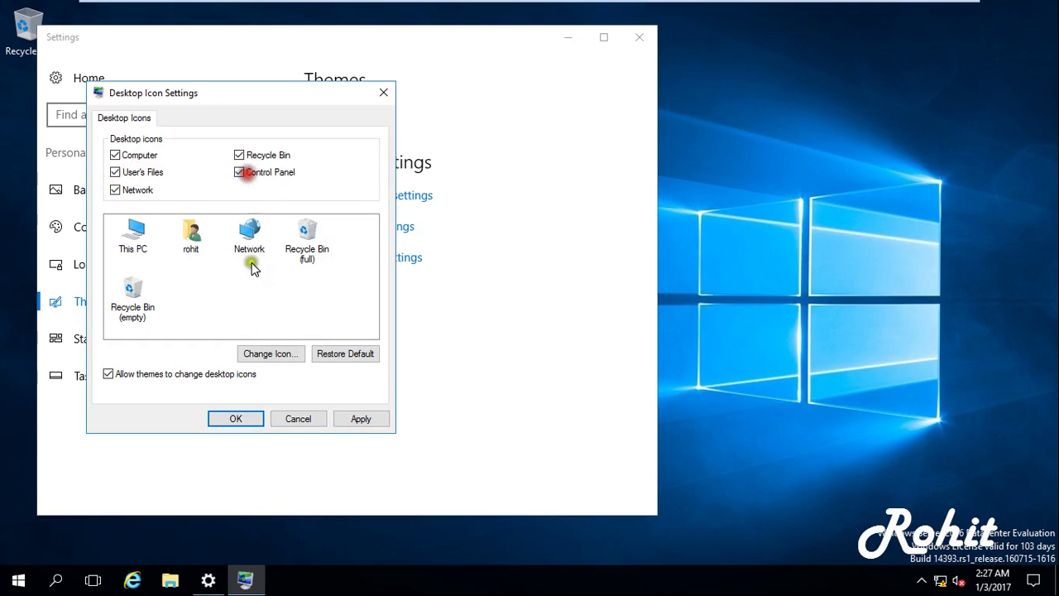
{"action": "left_click", "coordinate": [236, 419]}
{"action": "left_click", "coordinate": [647, 40]}
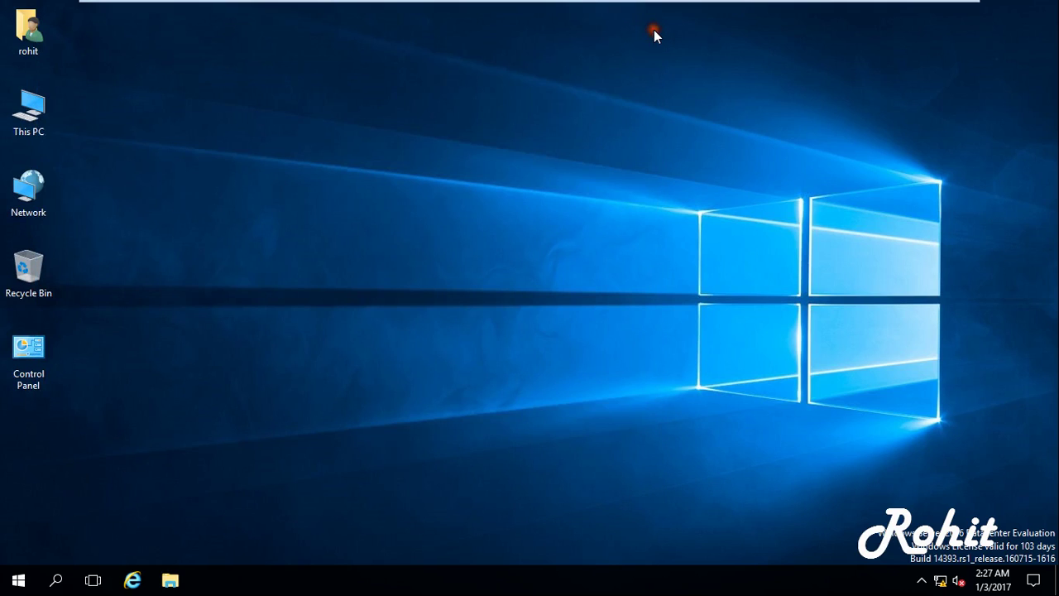
Launch dsa.msc, authorizing it with the delegated IT user's account name and password, and postpone the VMware Tools log-off
{"action": "key", "text": "super+r"}
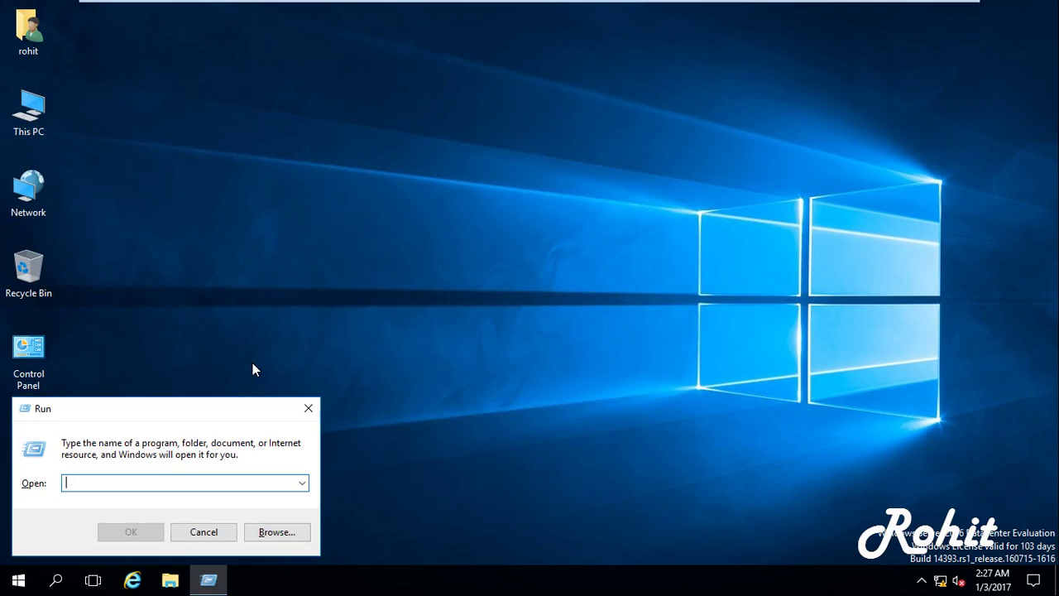
{"action": "type", "text": "dsa"}
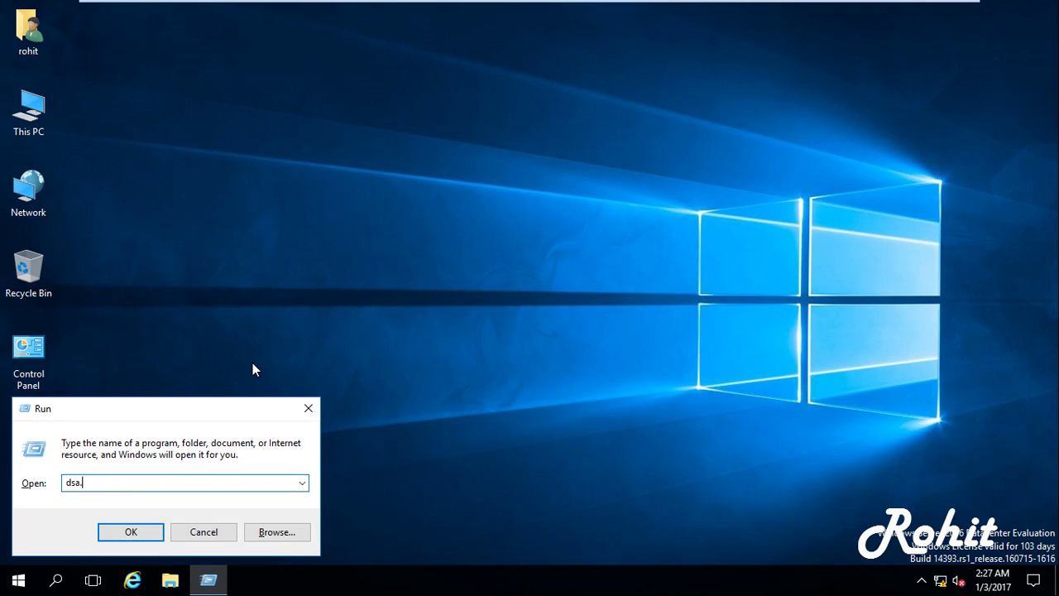
{"action": "type", "text": ".msc"}
{"action": "key", "text": "Return"}
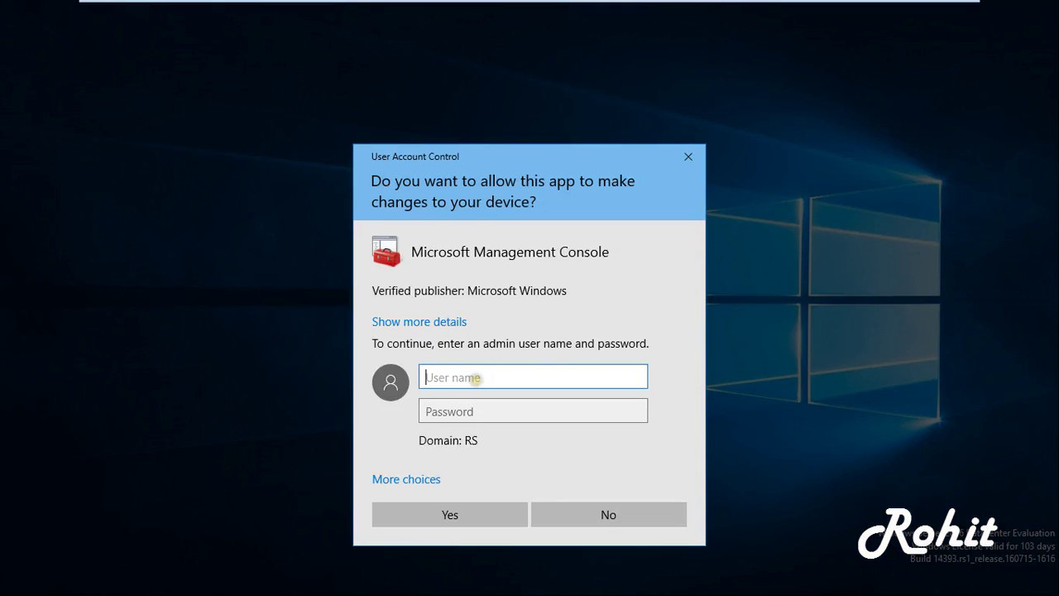
{"action": "type", "text": "rohit"}
{"action": "key", "text": "Tab"}
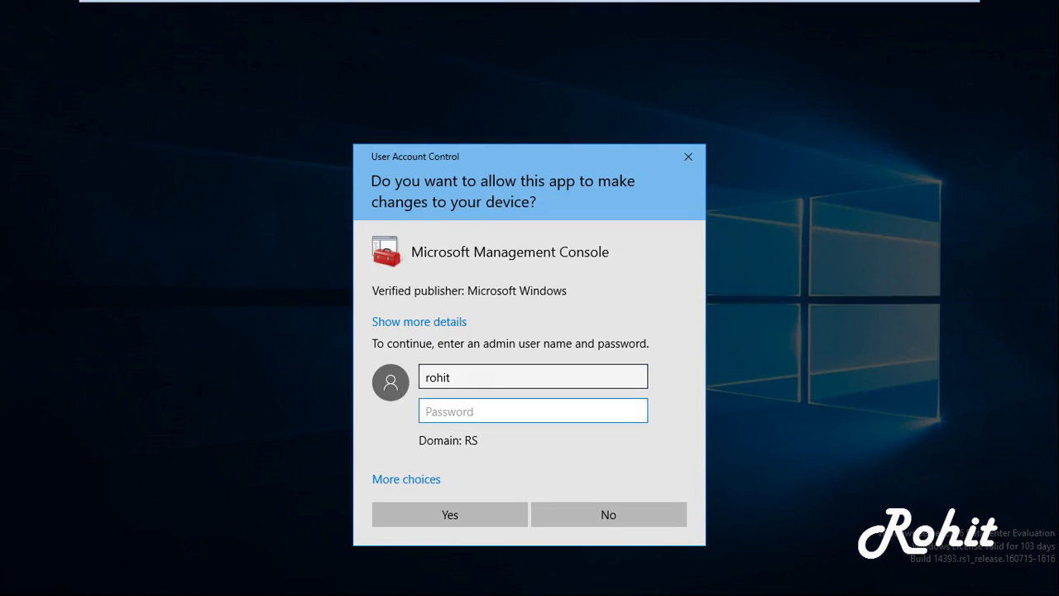
{"action": "key", "text": "Return"}
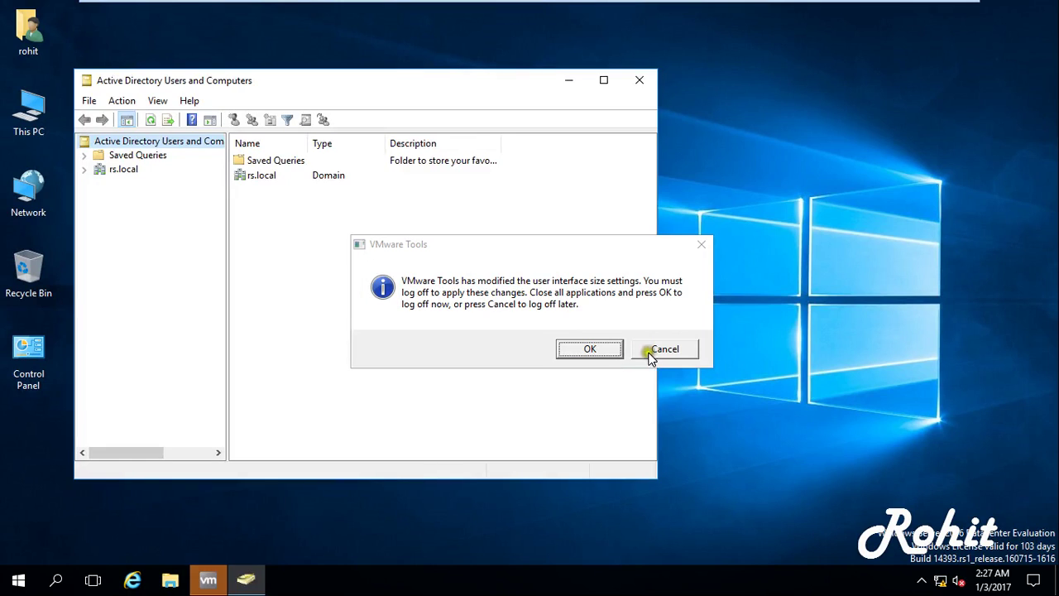
{"action": "left_click", "coordinate": [650, 354]}
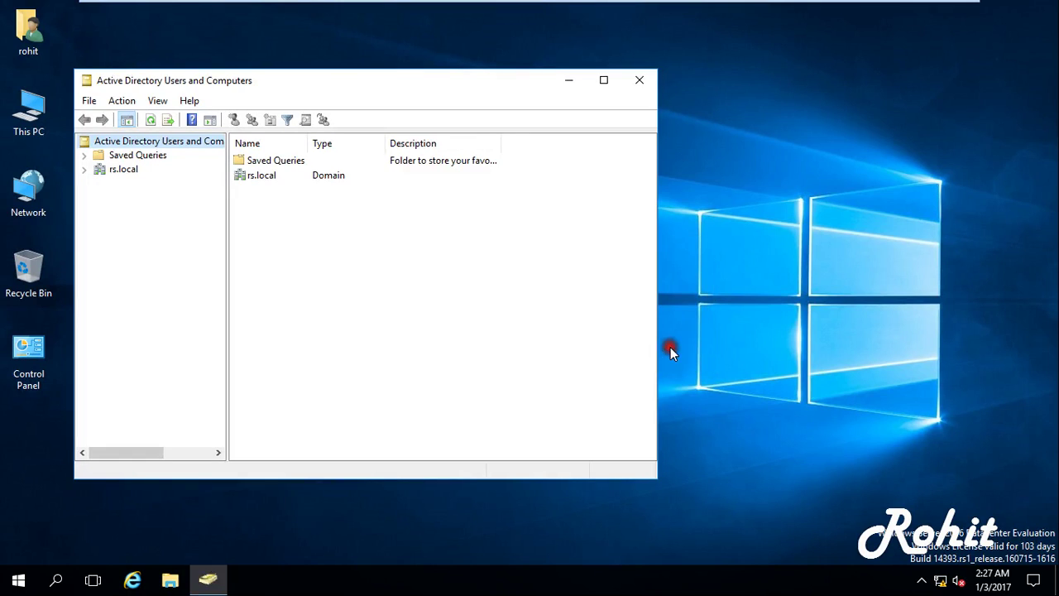
Expand rs.local and the IT organizational unit, and open its Branch Support unit
{"action": "left_click", "coordinate": [123, 169]}
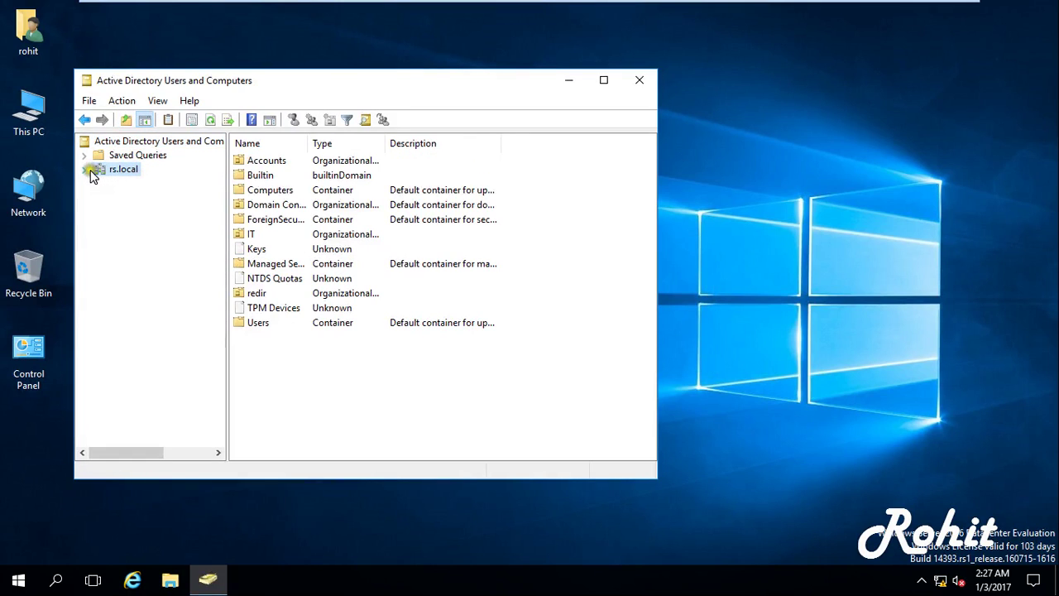
{"action": "left_click", "coordinate": [84, 168]}
{"action": "left_click", "coordinate": [108, 252]}
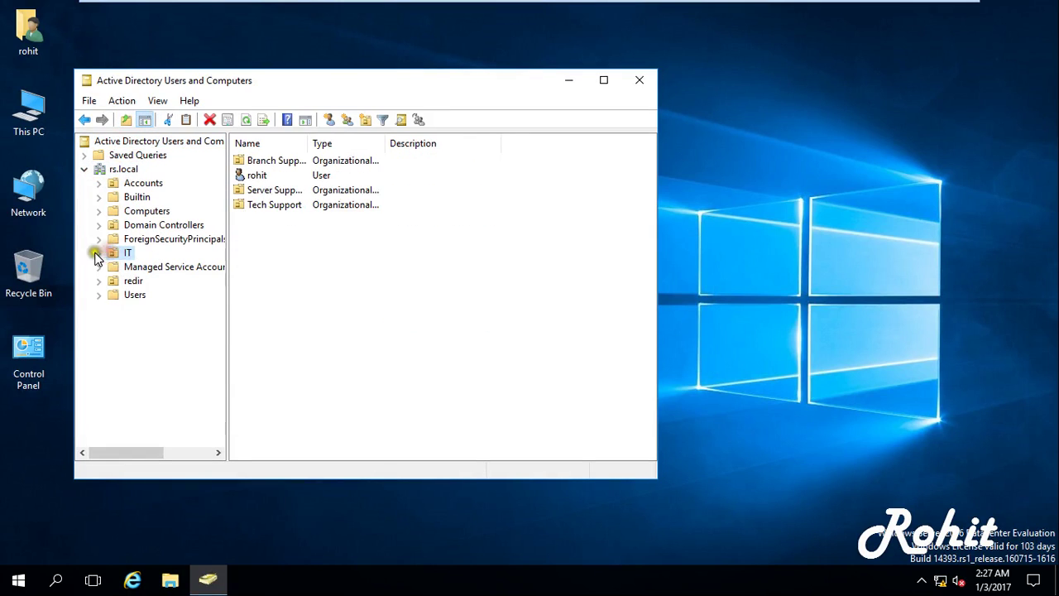
{"action": "double_click", "coordinate": [108, 255]}
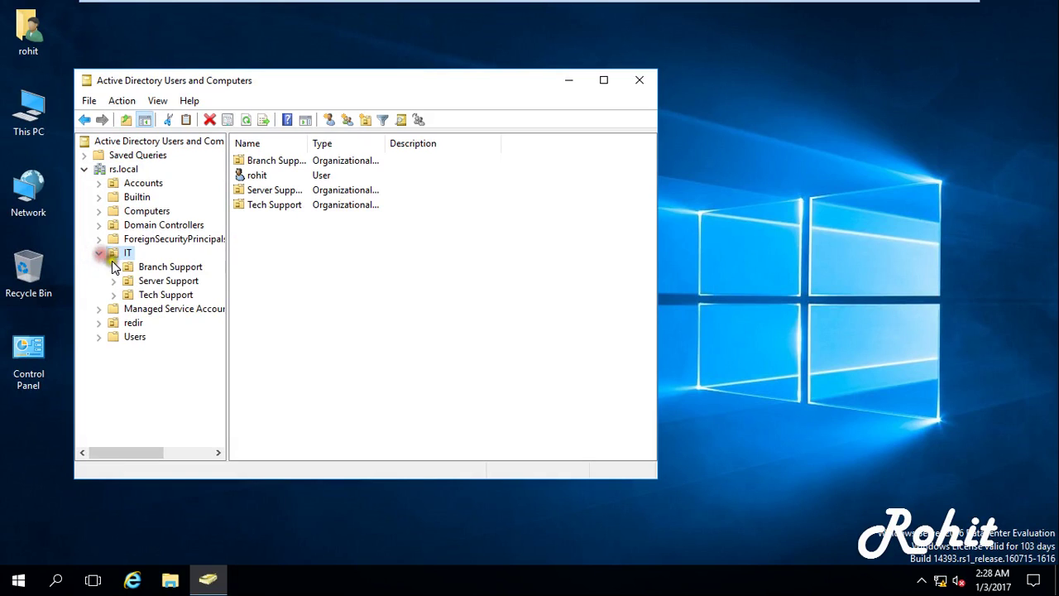
{"action": "left_click", "coordinate": [175, 266]}
Start a new user in Branch Support, entering the first name and the user logon name in the rs.local domain
{"action": "left_click", "coordinate": [328, 121]}
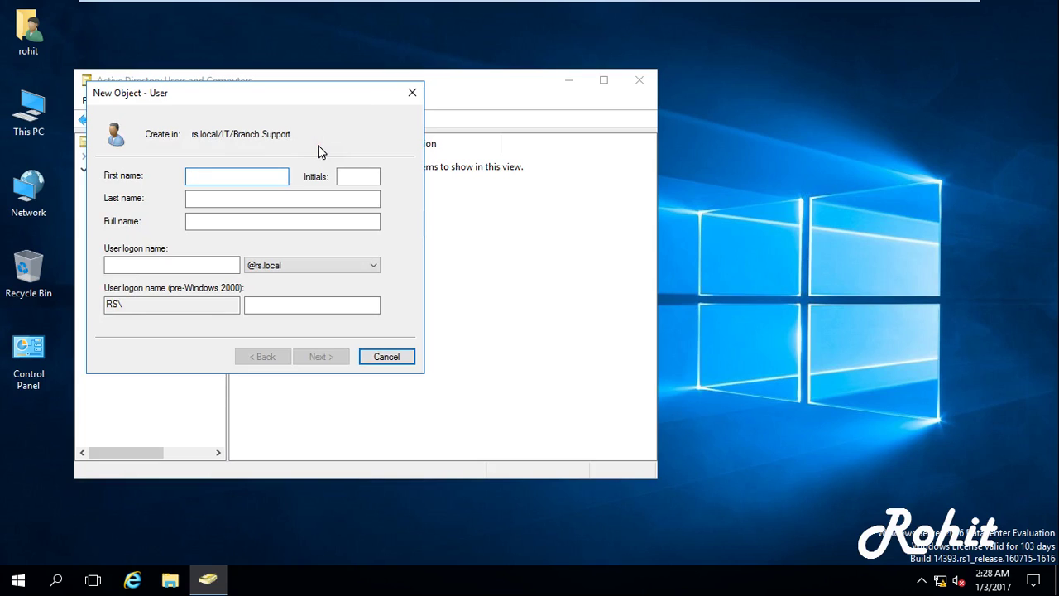
{"action": "type", "text": "vineet"}
{"action": "key", "text": "Tab"}
{"action": "key", "text": "Tab"}
{"action": "key", "text": "Tab"}
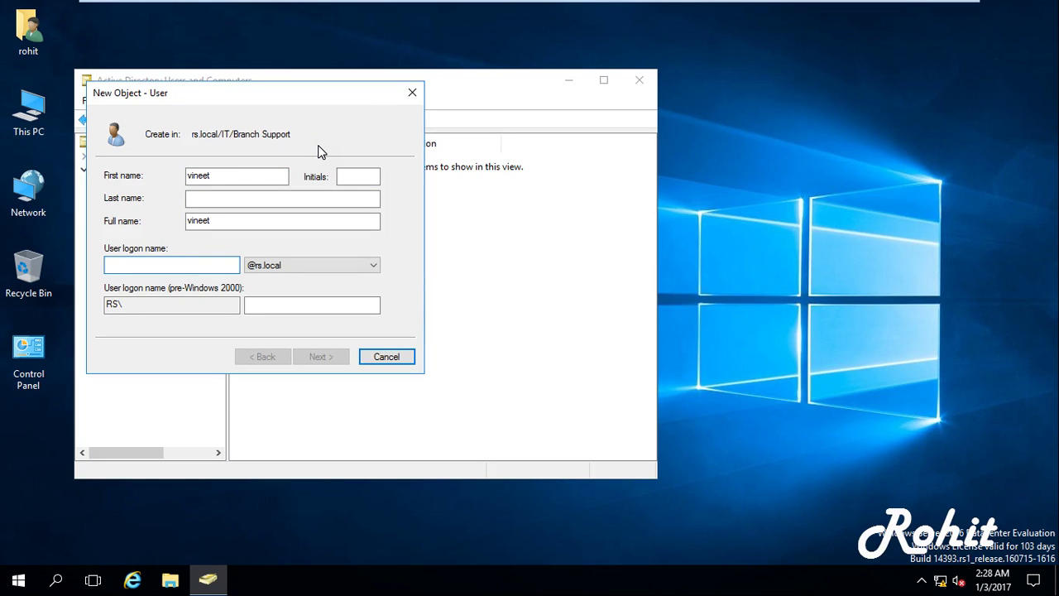
{"action": "type", "text": "vineet"}
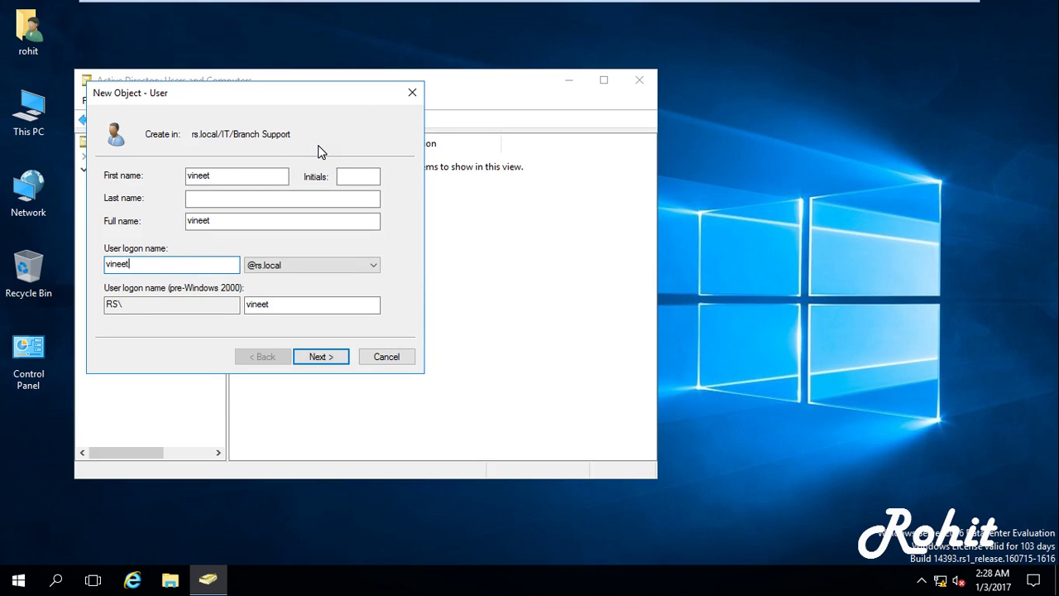
{"action": "key", "text": "Tab"}
{"action": "key", "text": "Tab"}
{"action": "key", "text": "Tab"}
{"action": "key", "text": "Tab"}
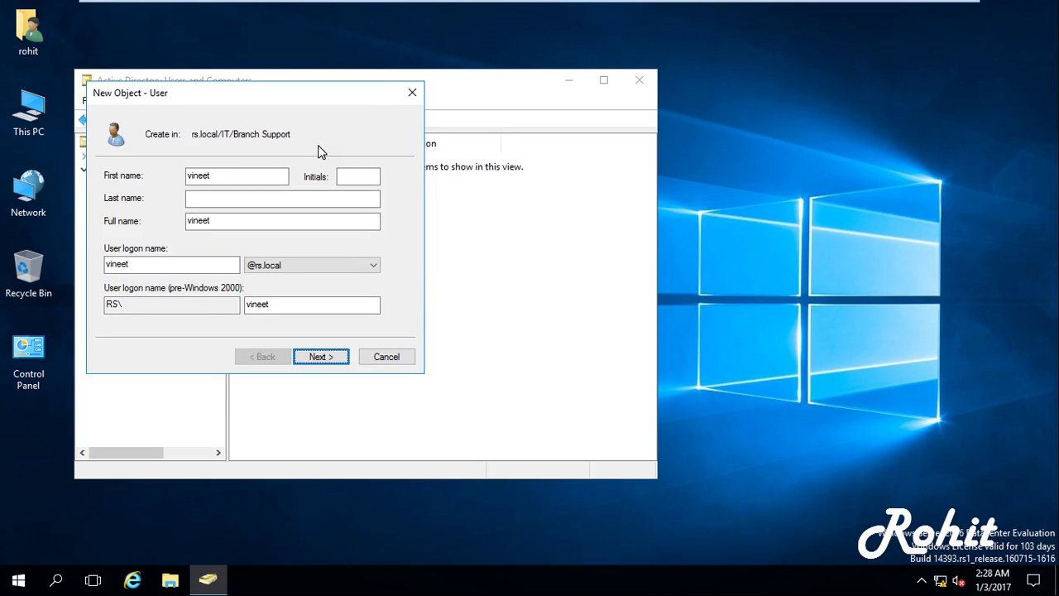
{"action": "key", "text": "Return"}
Enter and confirm the new user's password
{"action": "type", "text": "*******"}
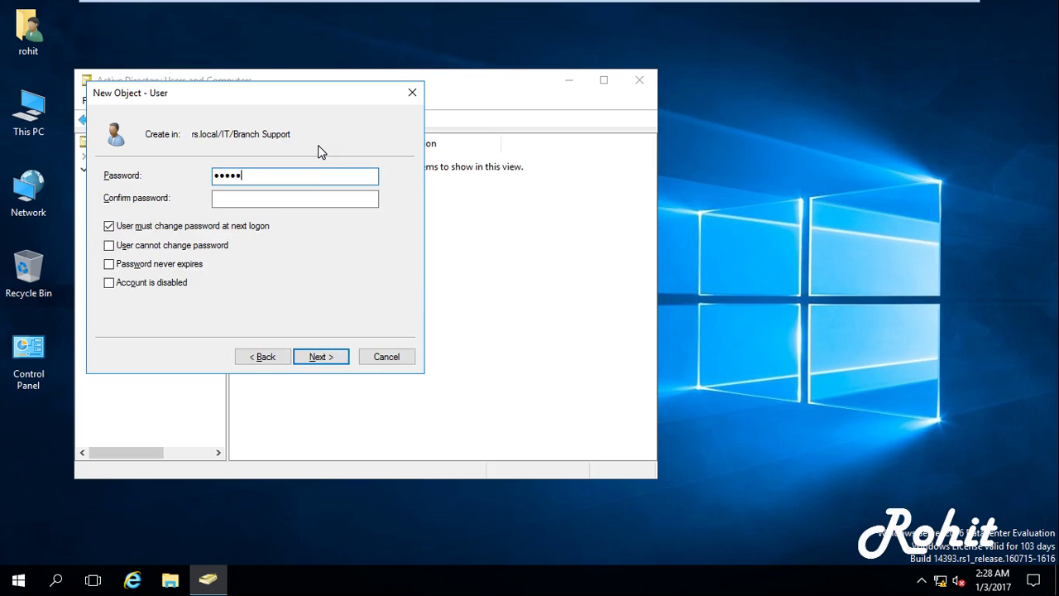
{"action": "key", "text": "Tab"}
{"action": "type", "text": "*******"}
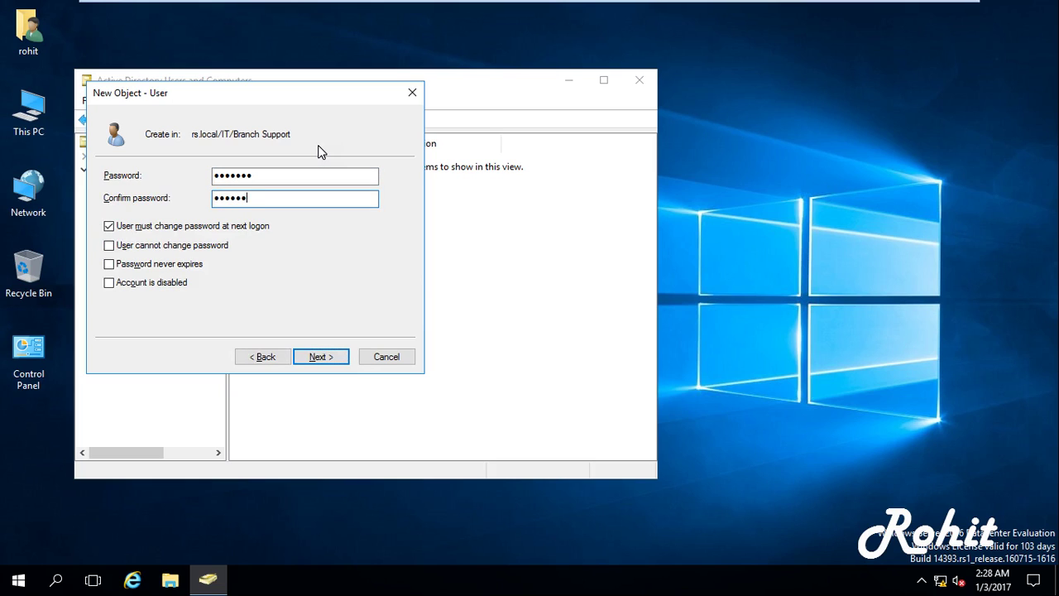
Remove the forced password change at next logon, enable User cannot change password and Password never expires, and finish creating the user
{"action": "key", "text": "Tab"}
{"action": "key", "text": "space"}
{"action": "key", "text": "Tab"}
{"action": "key", "text": "space"}
{"action": "key", "text": "Tab"}
{"action": "key", "text": "space"}
{"action": "key", "text": "Tab"}
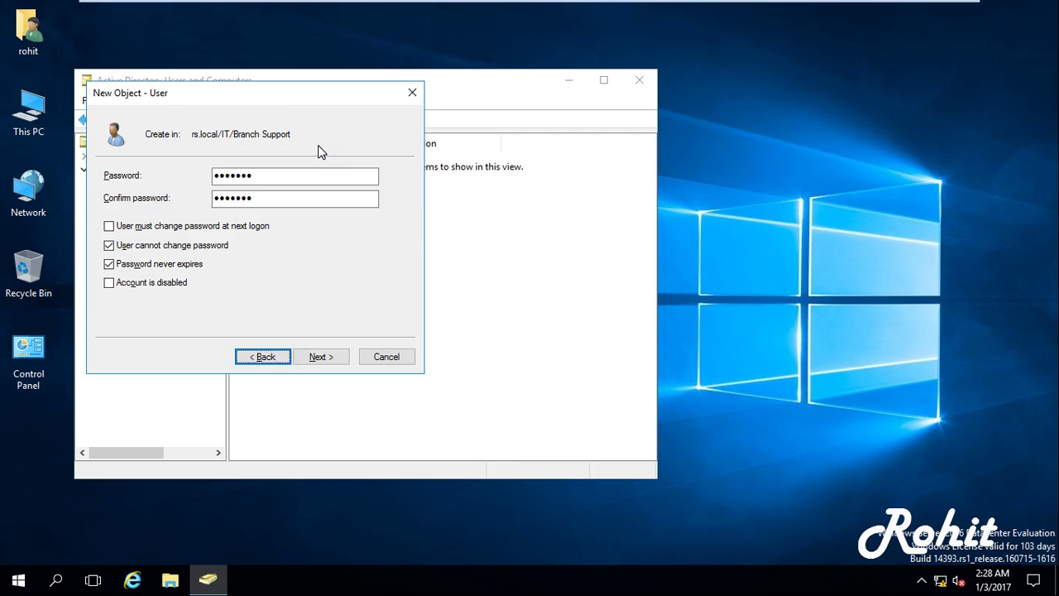
{"action": "key", "text": "Tab"}
{"action": "key", "text": "Return"}
{"action": "key", "text": "Return"}
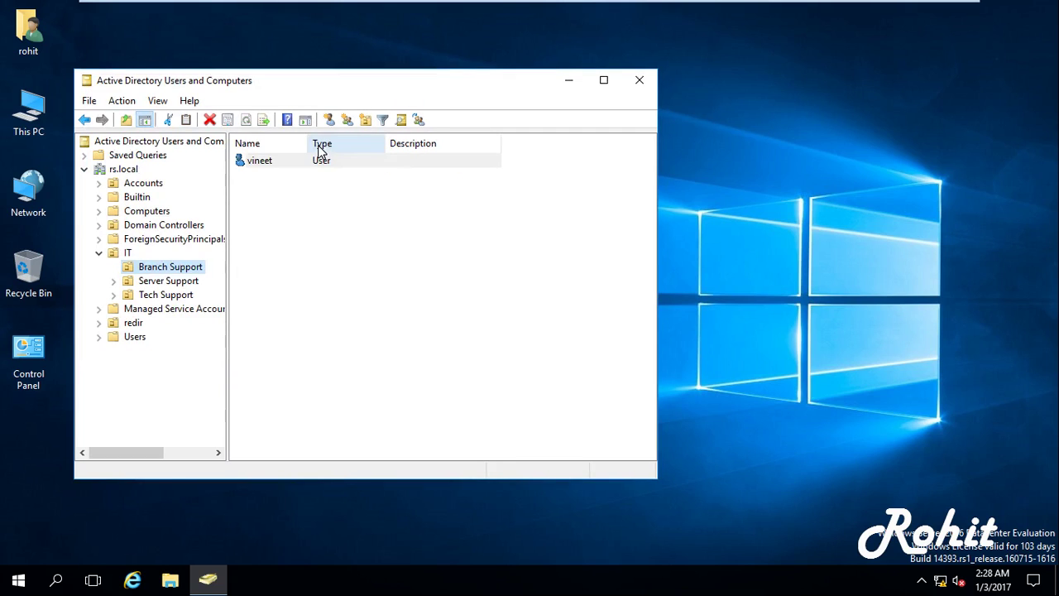
{"action": "left_click", "coordinate": [258, 160]}
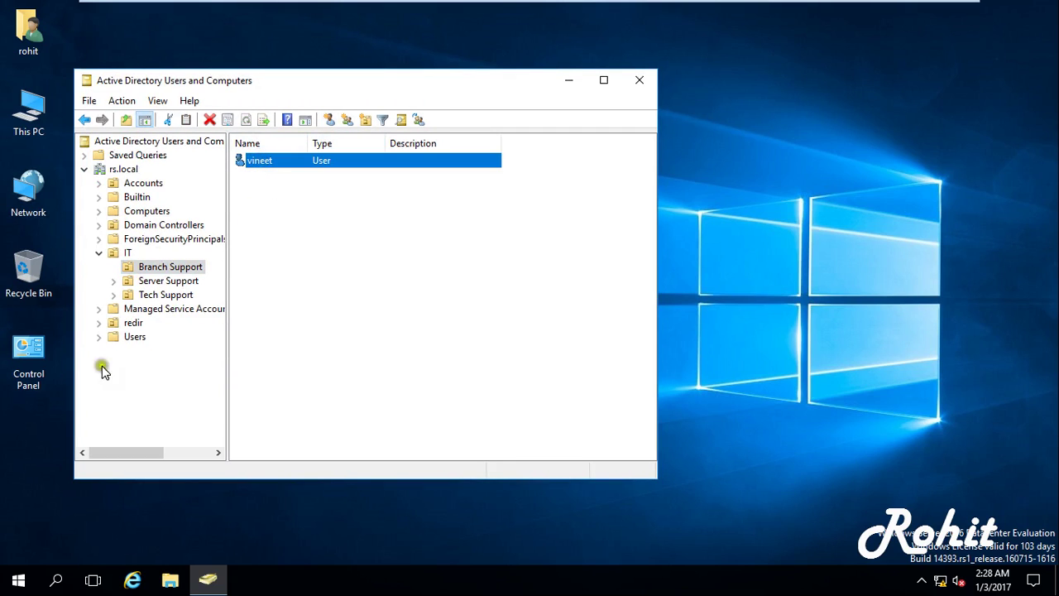
{"action": "left_click", "coordinate": [8, 587]}
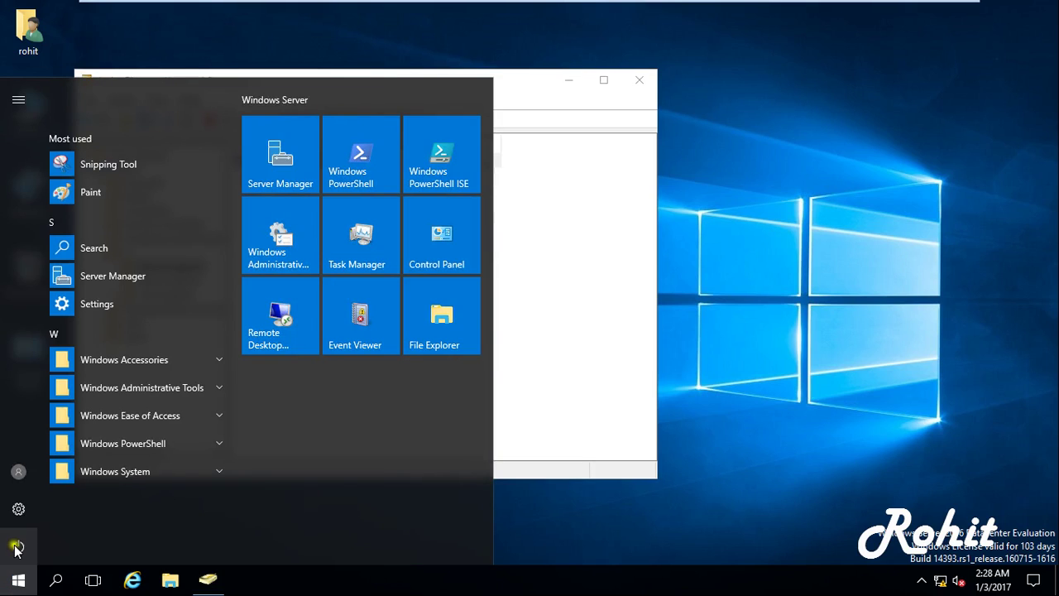
{"action": "left_click", "coordinate": [18, 474]}
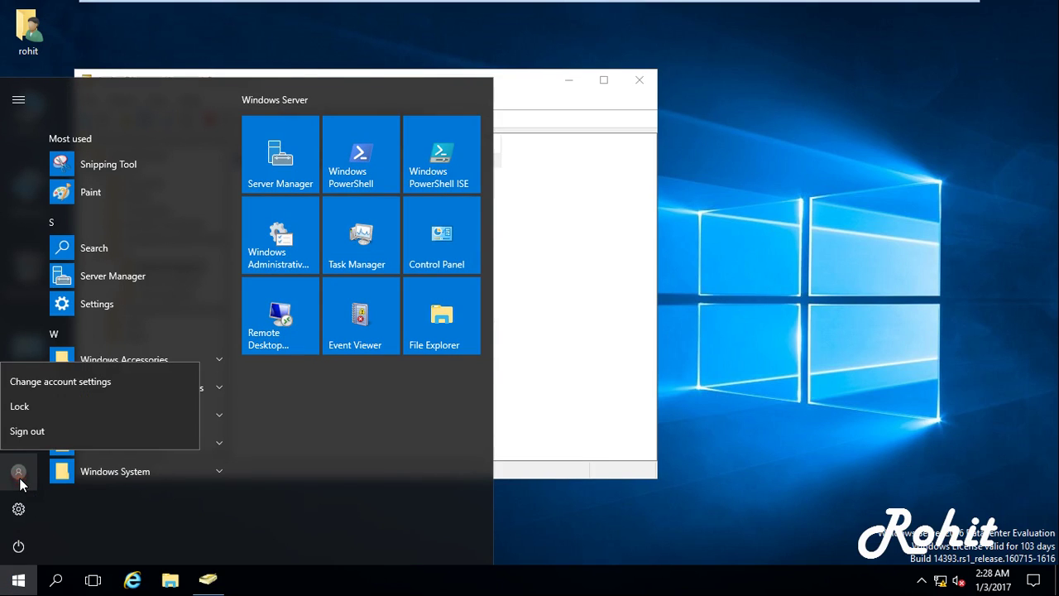
{"action": "left_click", "coordinate": [81, 502]}
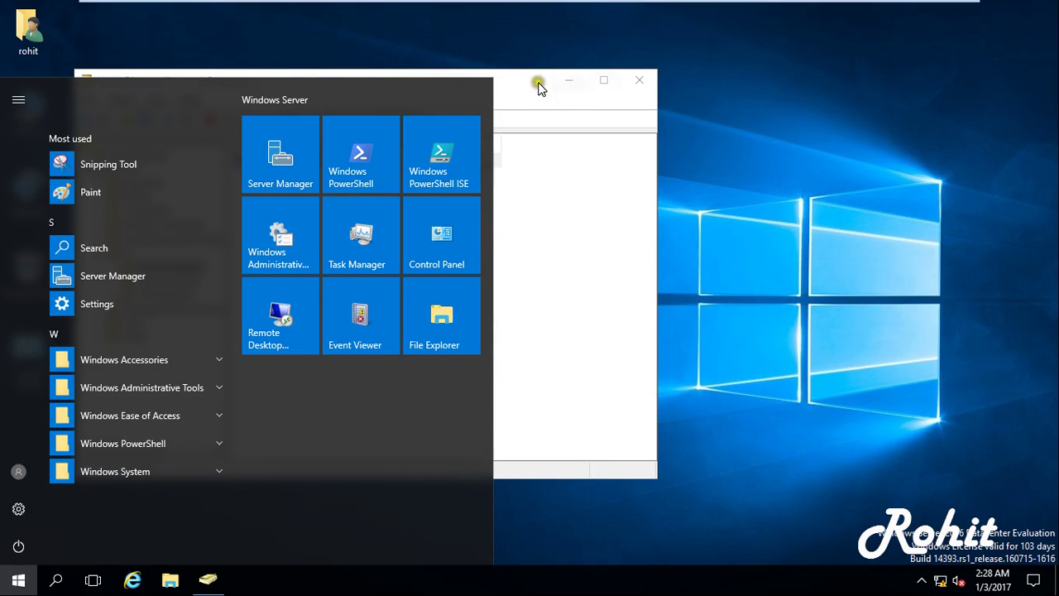
{"action": "left_click", "coordinate": [538, 83]}
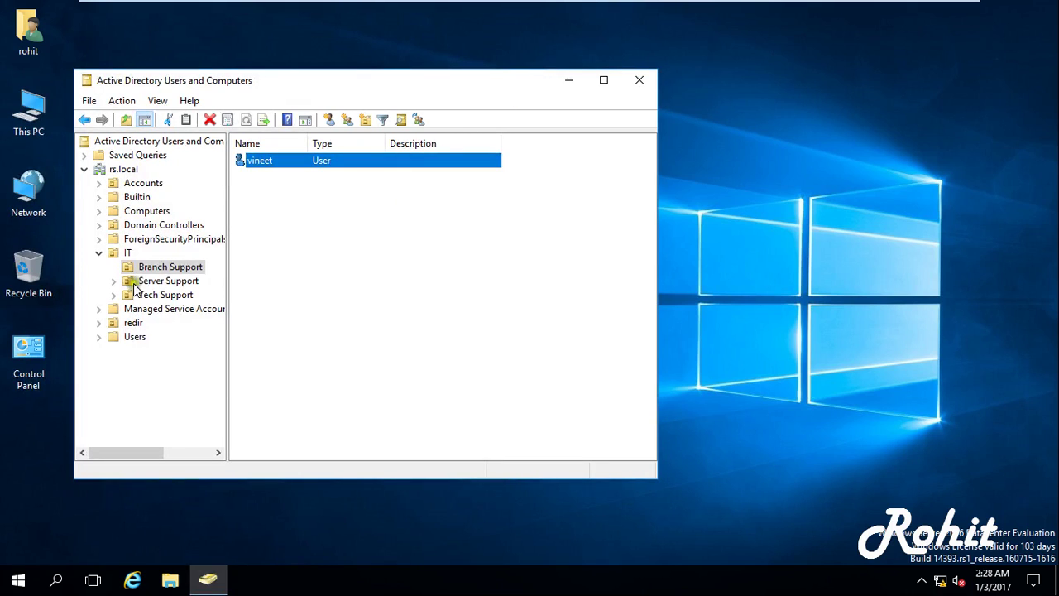
Try to create a new user in the Auditor and CA organizational units under Accounts
{"action": "left_click", "coordinate": [134, 184]}
{"action": "left_click", "coordinate": [100, 183]}
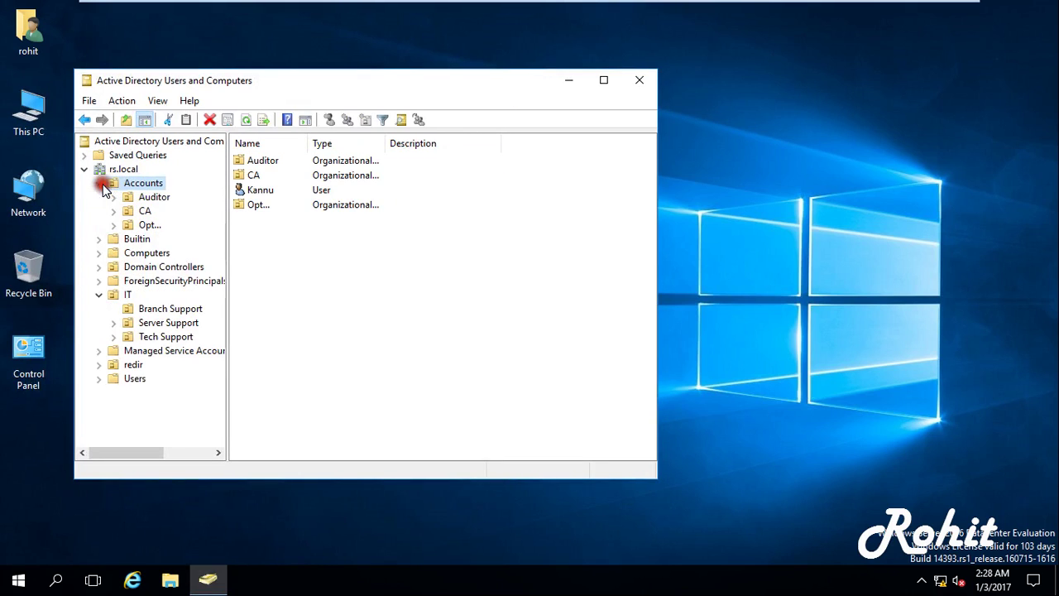
{"action": "left_click", "coordinate": [151, 199]}
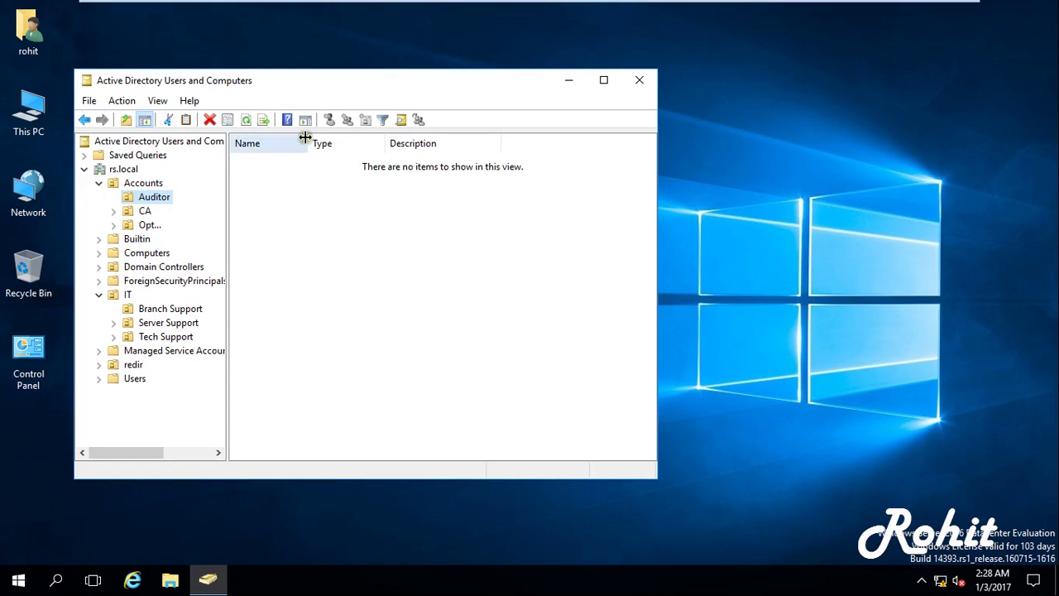
{"action": "left_click", "coordinate": [329, 120]}
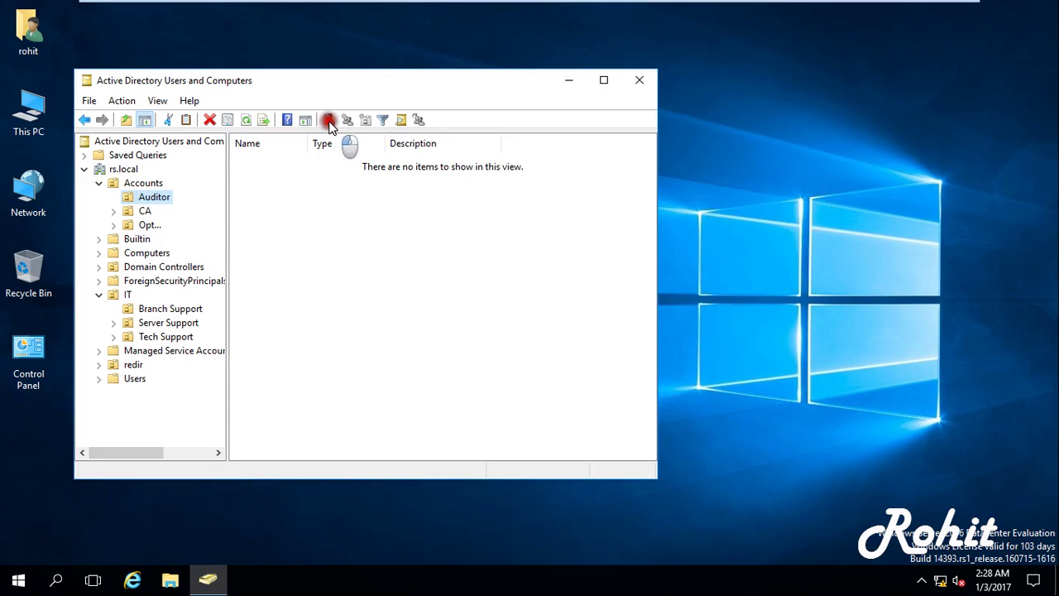
{"action": "left_click", "coordinate": [144, 210]}
{"action": "left_click", "coordinate": [330, 122]}
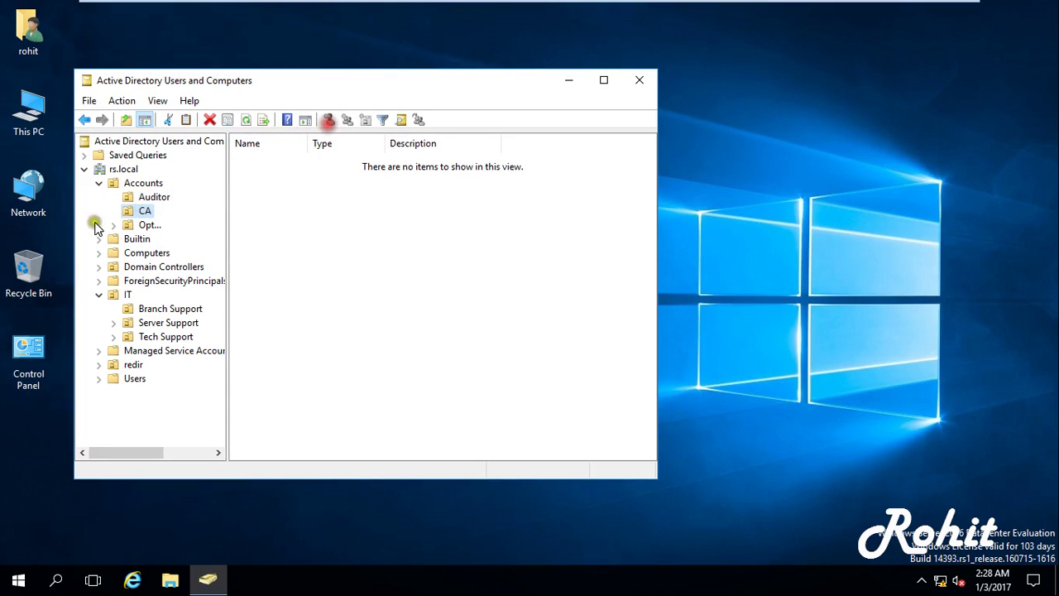
Compare the commands offered for Auditor, CA and Server Support, including creating new objects, and minimize the virtual machine
{"action": "right_click", "coordinate": [158, 198]}
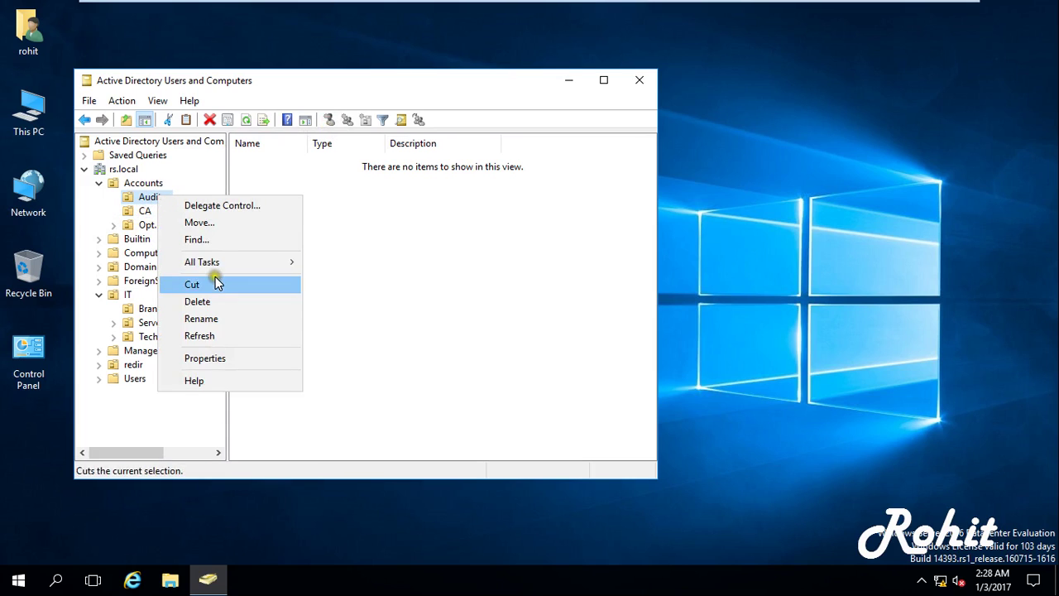
{"action": "left_click", "coordinate": [144, 212]}
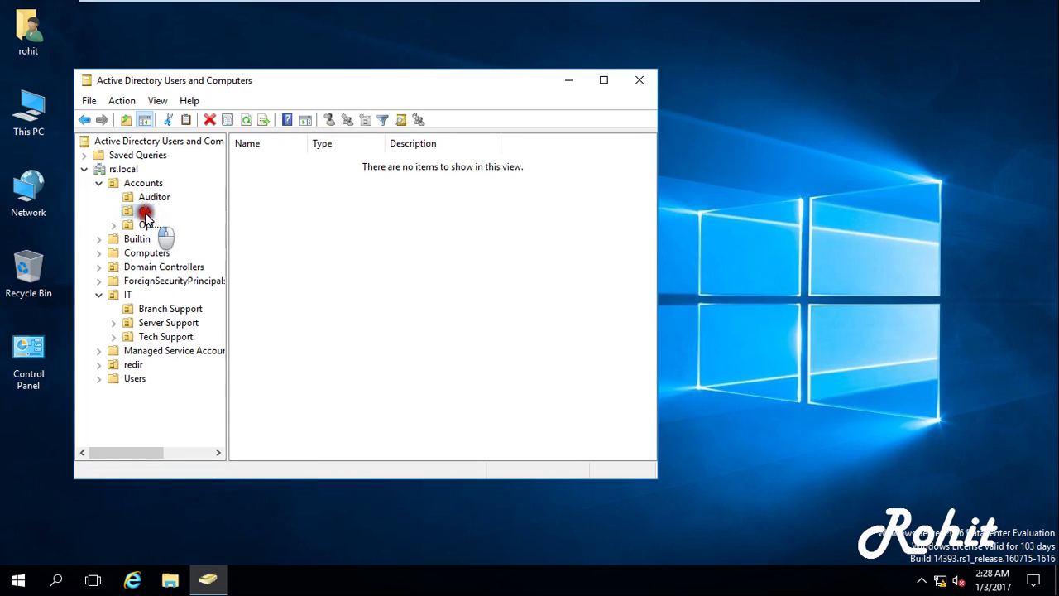
{"action": "right_click", "coordinate": [144, 211]}
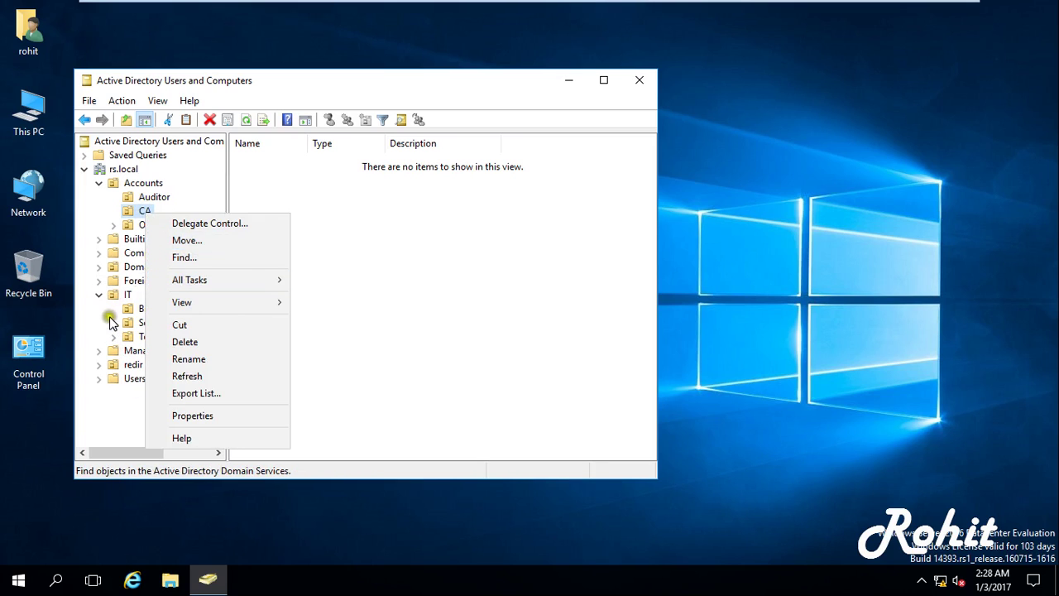
{"action": "left_click", "coordinate": [142, 323]}
{"action": "right_click", "coordinate": [146, 327]}
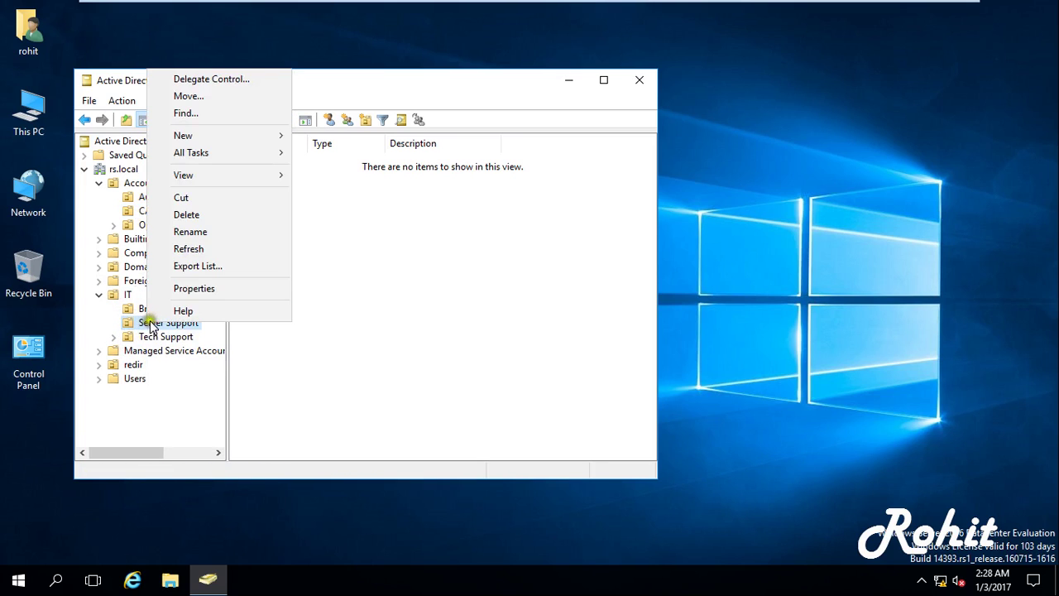
{"action": "mouse_move", "coordinate": [207, 135]}
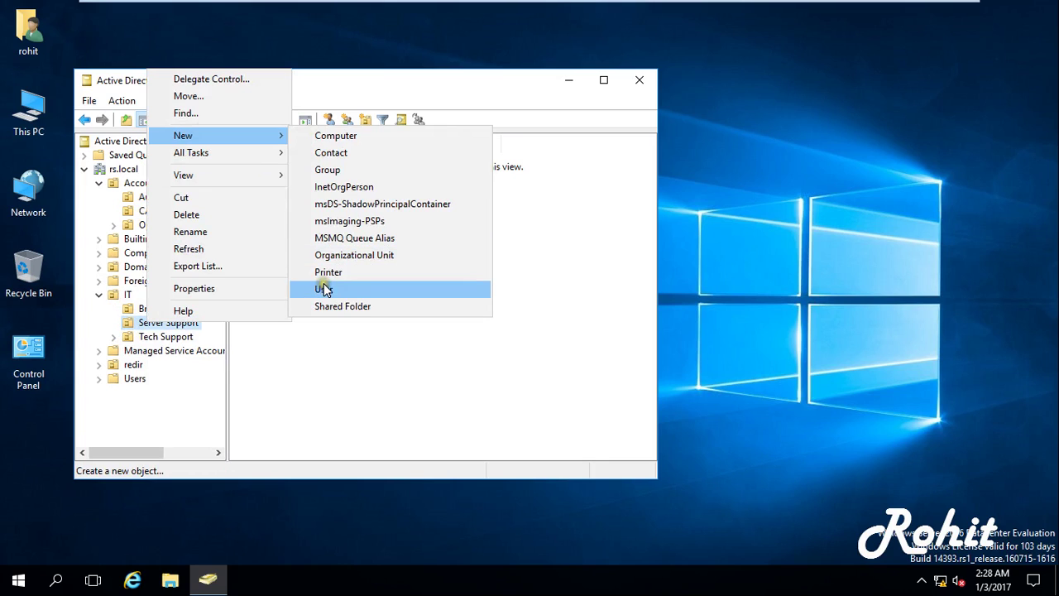
{"action": "left_click", "coordinate": [292, 361]}
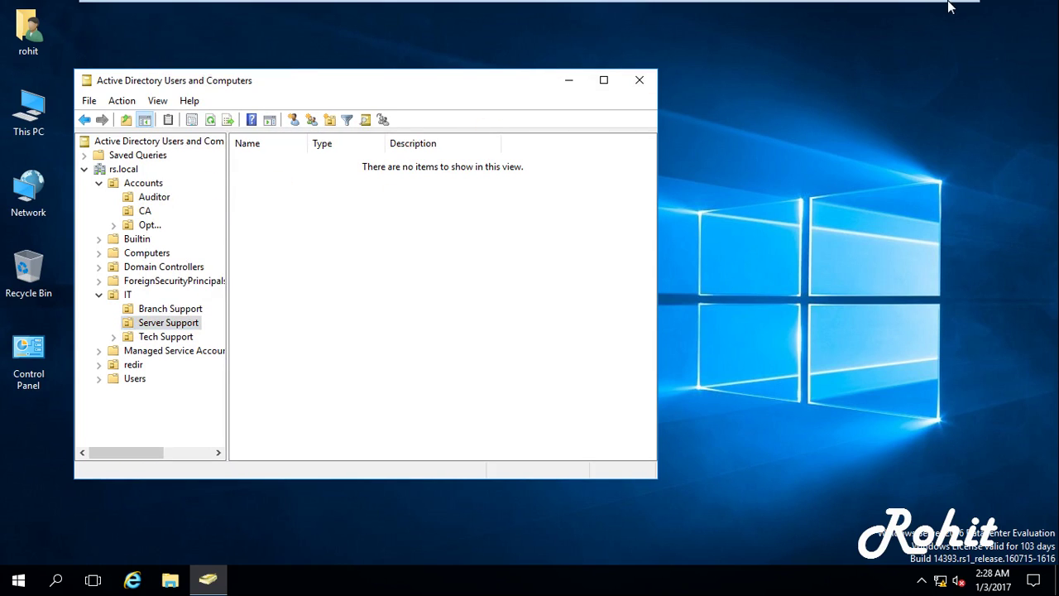
{"action": "left_click", "coordinate": [916, 12]}
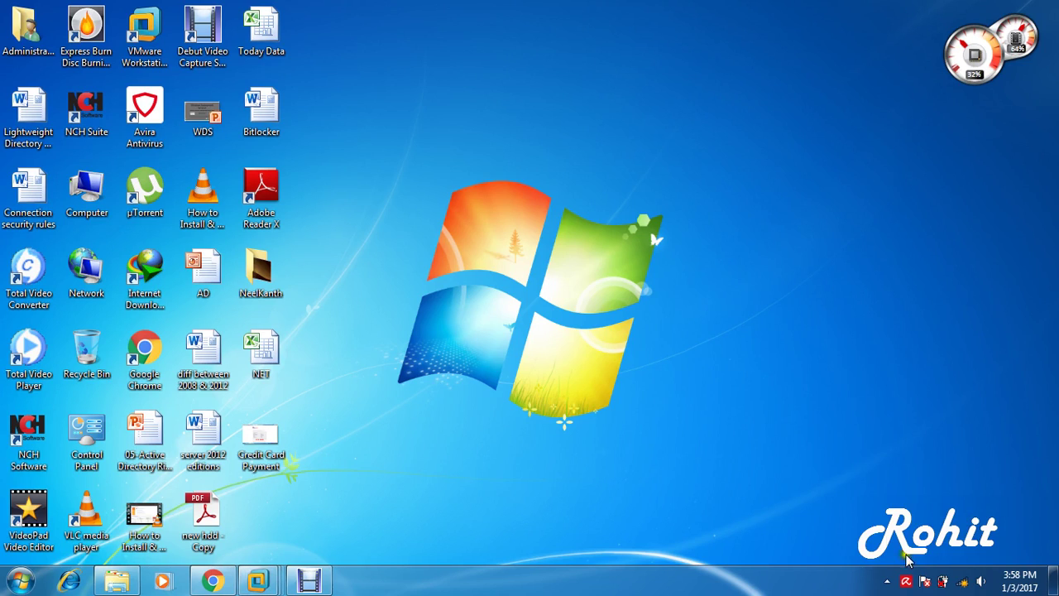